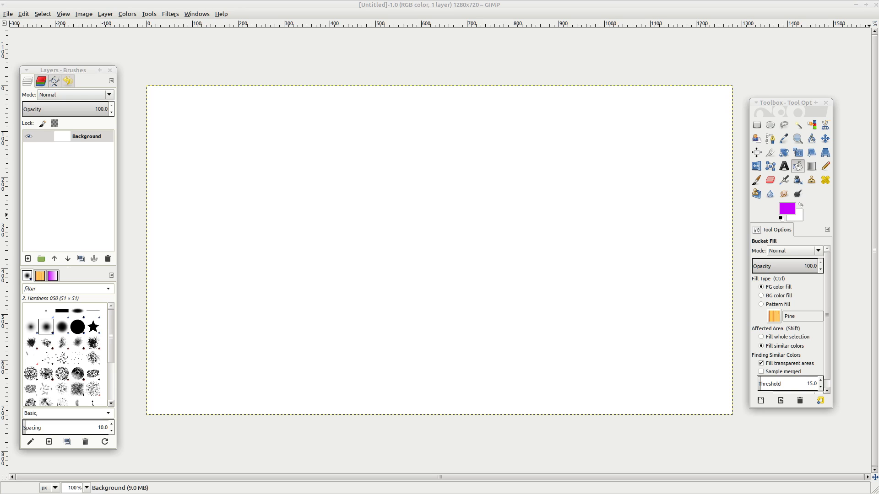
# Check GIMP's version information from the Help menu, then dismiss it.
pyautogui.click(221, 13)
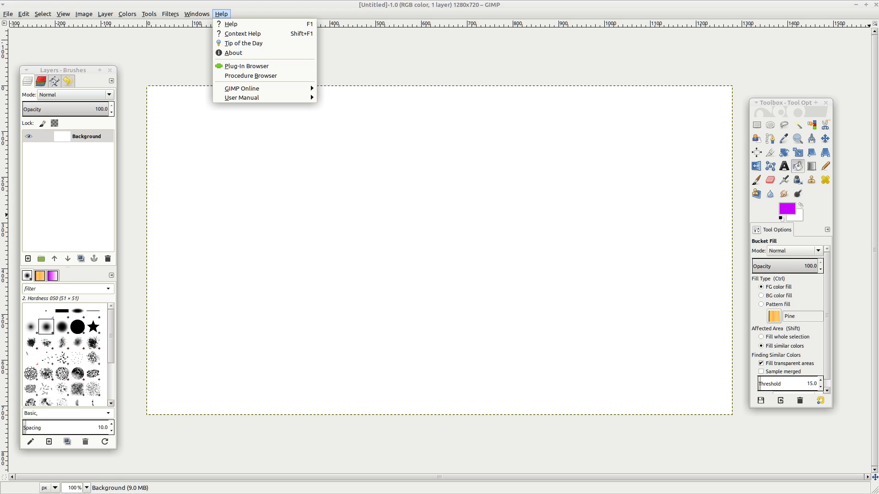
pyautogui.click(242, 53)
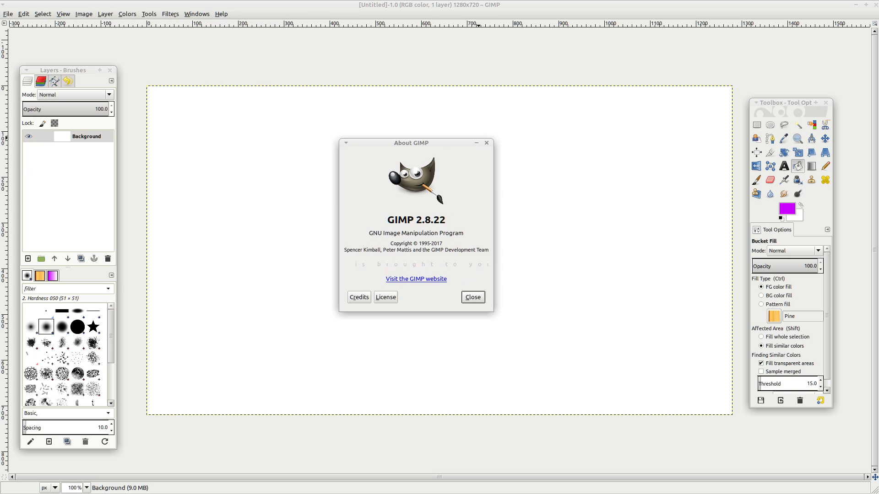
pyautogui.press('Escape')
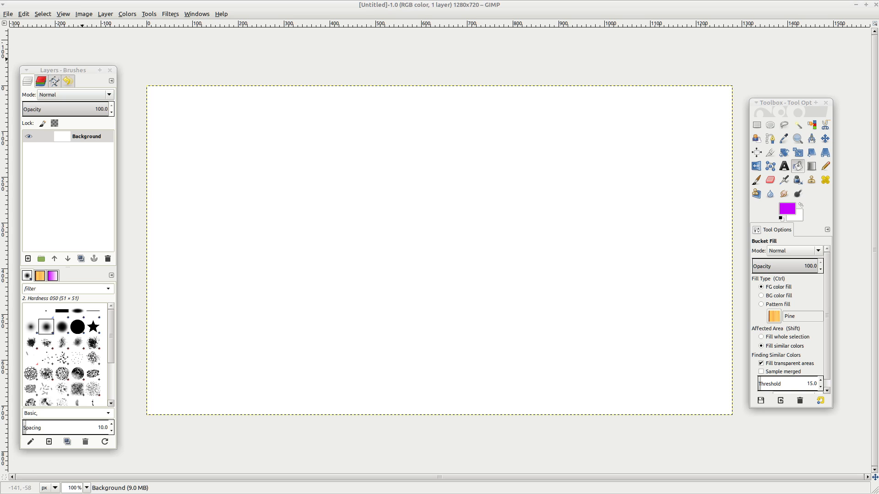
# Open patching dwm.xcf from Documents and maximize its image window.
pyautogui.moveTo(63, 70)
pyautogui.mouseDown()
pyautogui.moveTo(94, 69)
pyautogui.moveTo(70, 56)
pyautogui.mouseUp()
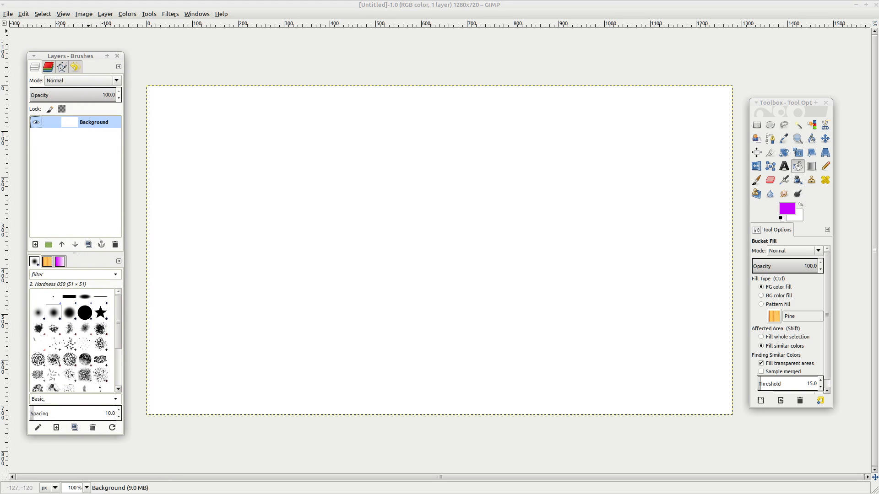
pyautogui.click(8, 14)
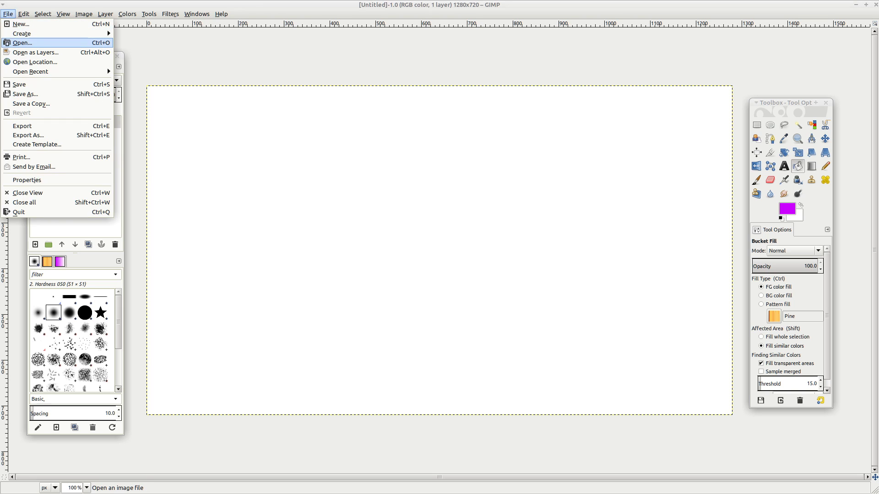
pyautogui.click(22, 43)
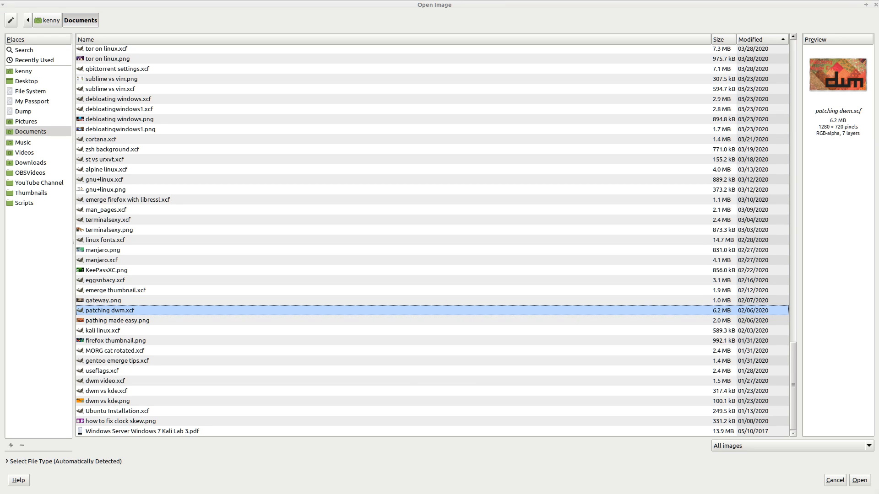
pyautogui.press('Return')
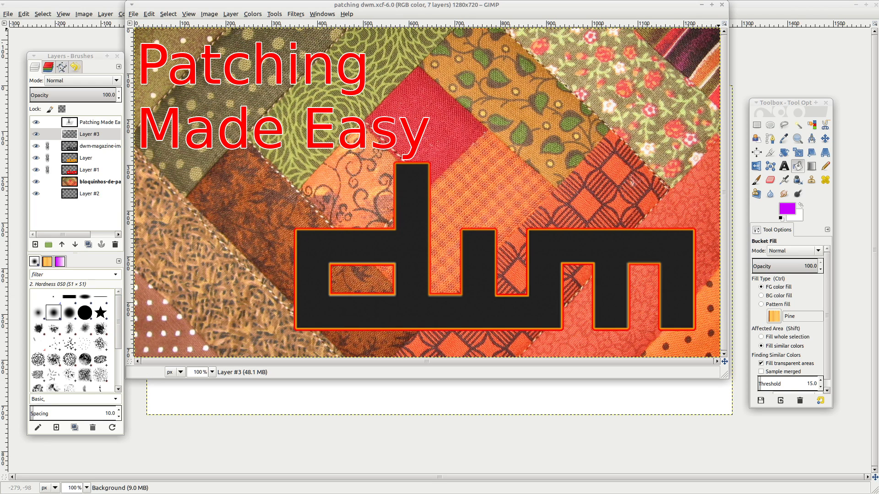
pyautogui.press('super+Up')
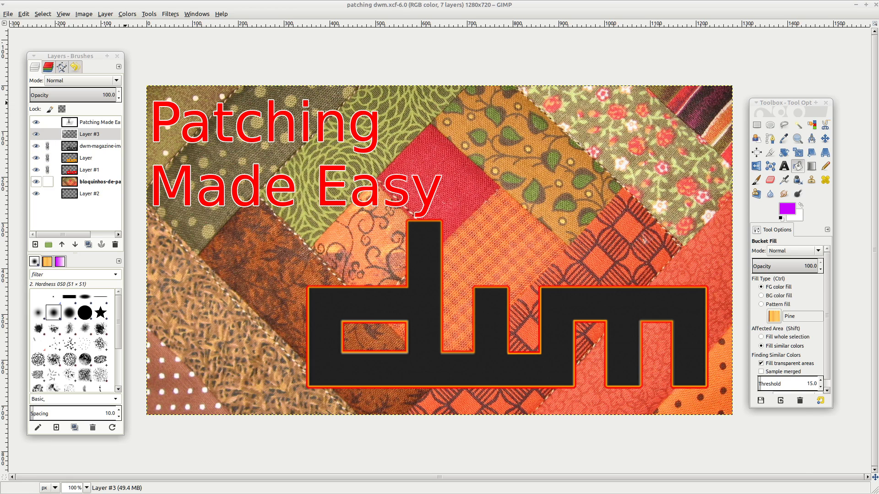
# Raise the patchwork photo layer to the top, then return it above Layer #2.
pyautogui.click(92, 182)
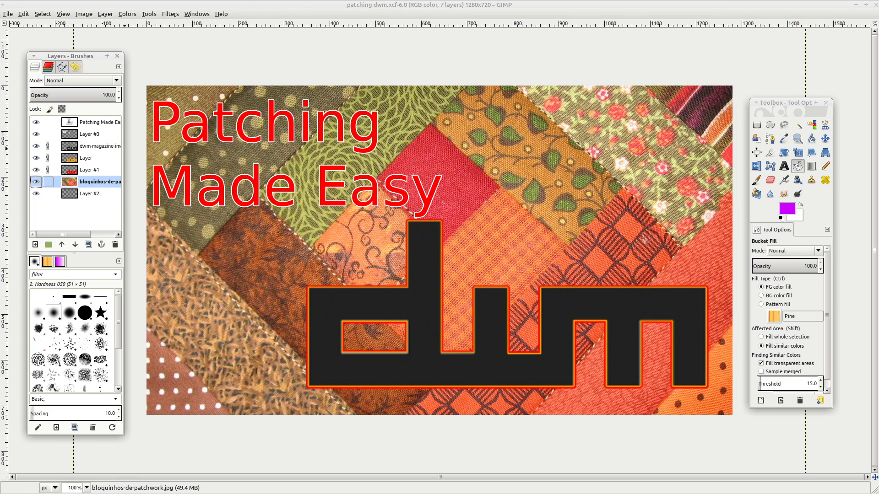
pyautogui.moveTo(47, 182); pyautogui.dragTo(82, 120)
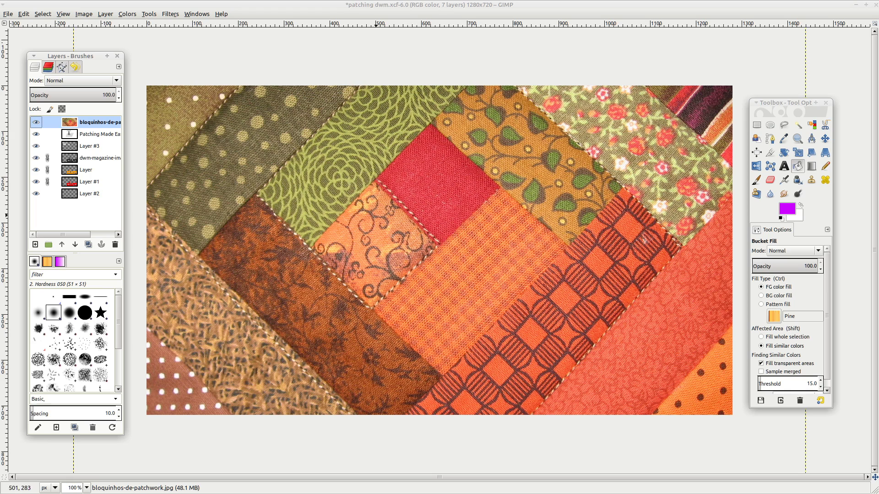
pyautogui.moveTo(68, 122); pyautogui.dragTo(98, 188)
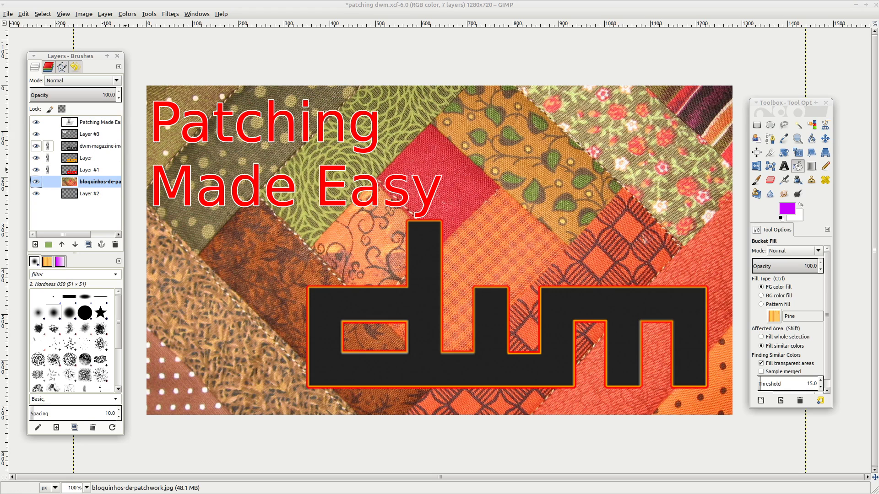
# Unlink the dwm logo layer from Layer and Layer #1 via their chain icons.
pyautogui.click(91, 146)
pyautogui.click(48, 170)
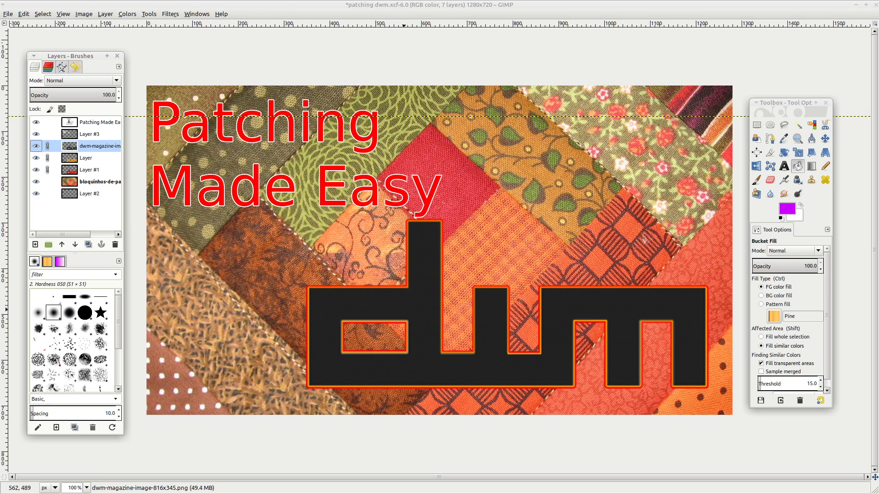
pyautogui.click(48, 146)
pyautogui.click(48, 158)
pyautogui.click(47, 170)
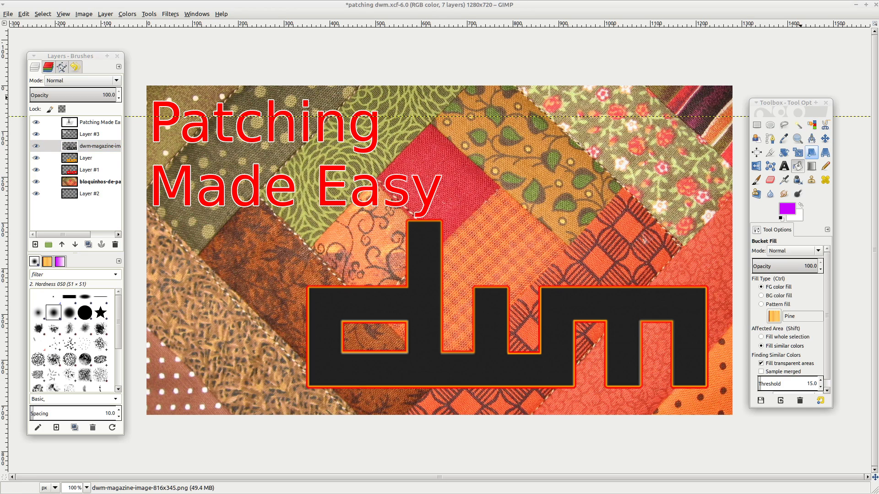
pyautogui.click(825, 138)
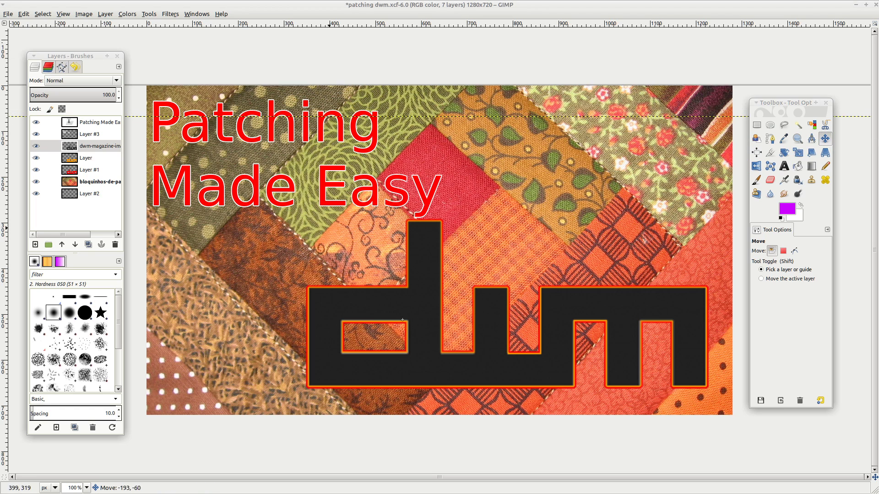
# Raise the dwm logo layer to the top and shift the dark logo up-left over the red title.
pyautogui.moveTo(417, 259); pyautogui.dragTo(384, 169)
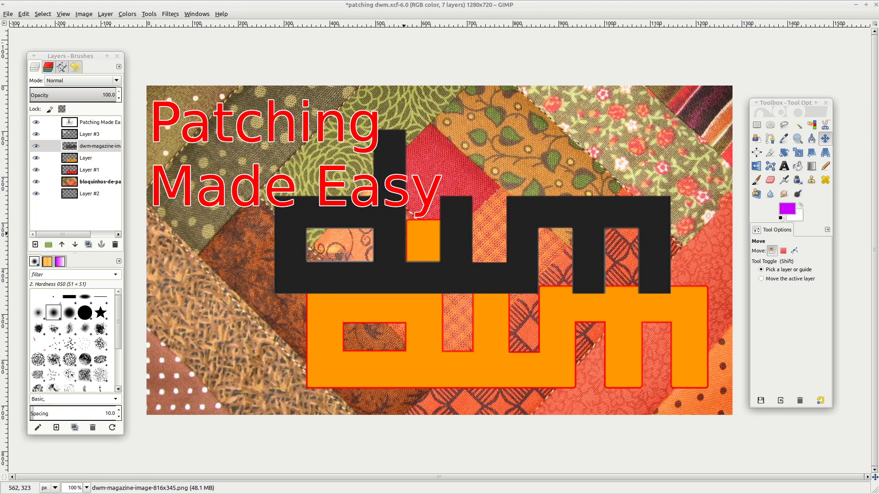
pyautogui.hotkey('ctrl', 'z')
pyautogui.hotkey('ctrl', 'z')
pyautogui.hotkey('ctrl', 'z')
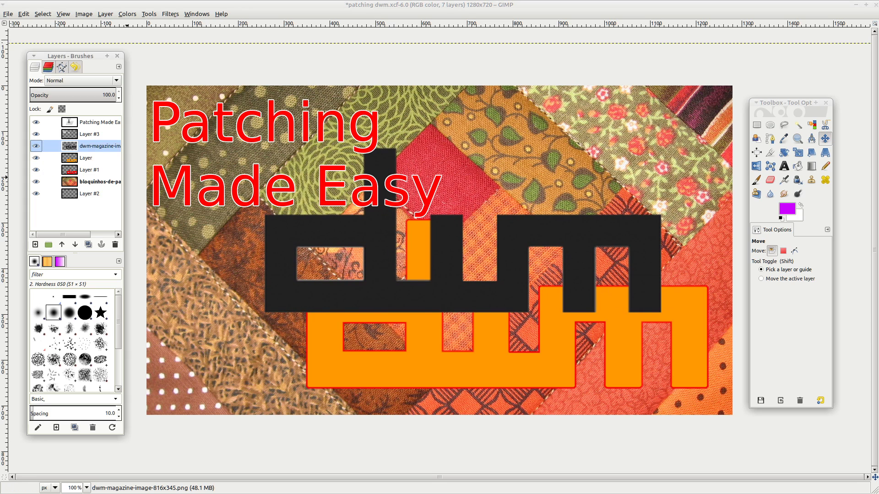
pyautogui.moveTo(50, 145); pyautogui.dragTo(51, 119)
pyautogui.moveTo(378, 214); pyautogui.dragTo(334, 176)
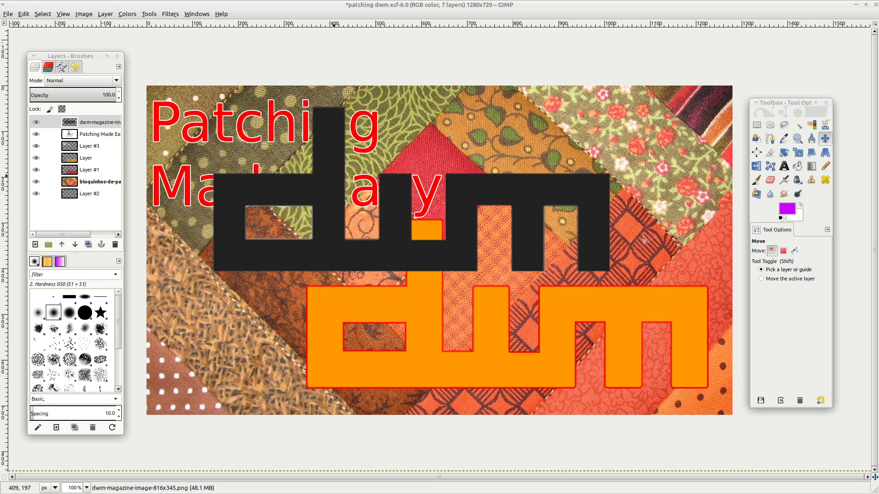
pyautogui.moveTo(334, 175)
pyautogui.mouseDown()
pyautogui.moveTo(325, 207)
pyautogui.moveTo(355, 183)
pyautogui.moveTo(348, 186)
pyautogui.mouseUp()
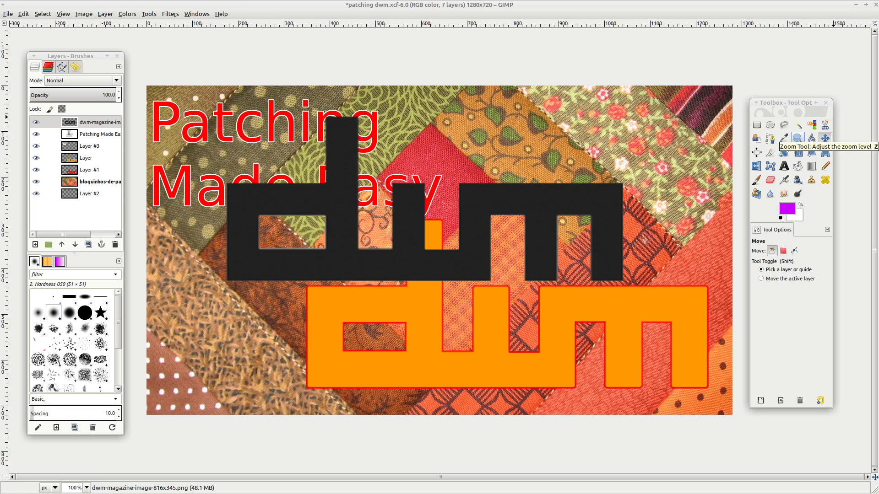
# Zoom the view to 200% centred on the dark dwm logo.
pyautogui.click(797, 139)
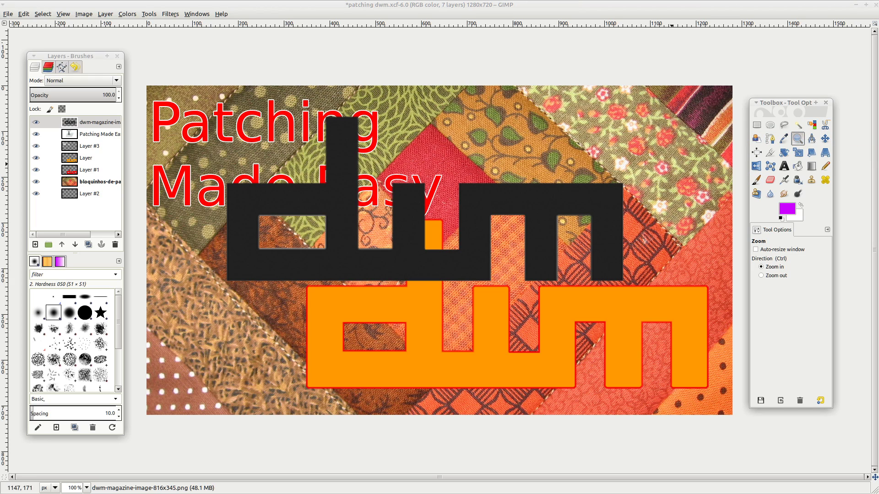
pyautogui.click(285, 228)
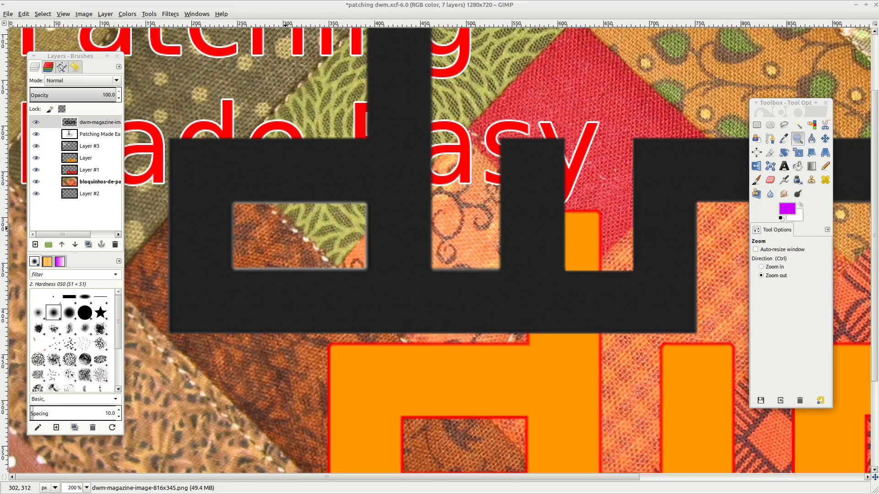
pyautogui.keyDown('ctrl'); pyautogui.click(285, 228); pyautogui.keyUp('ctrl')
pyautogui.keyDown('ctrl'); pyautogui.click(285, 228); pyautogui.keyUp('ctrl')
pyautogui.click(286, 224)
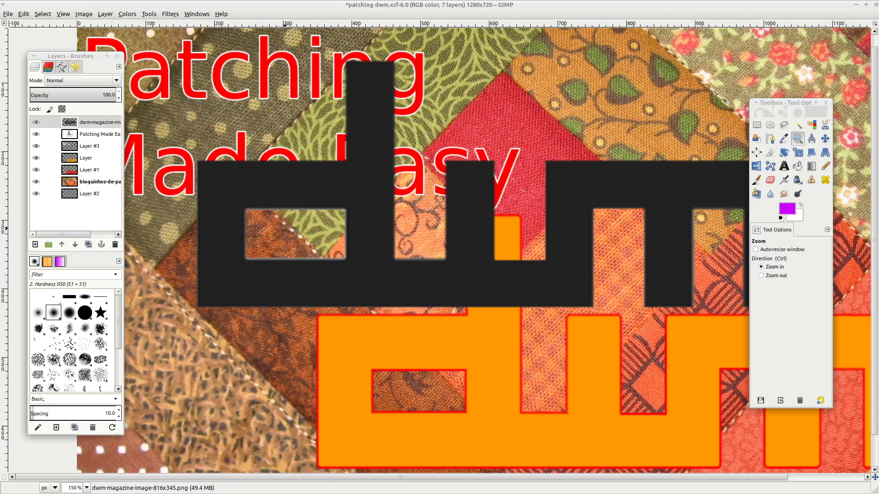
pyautogui.click(289, 221)
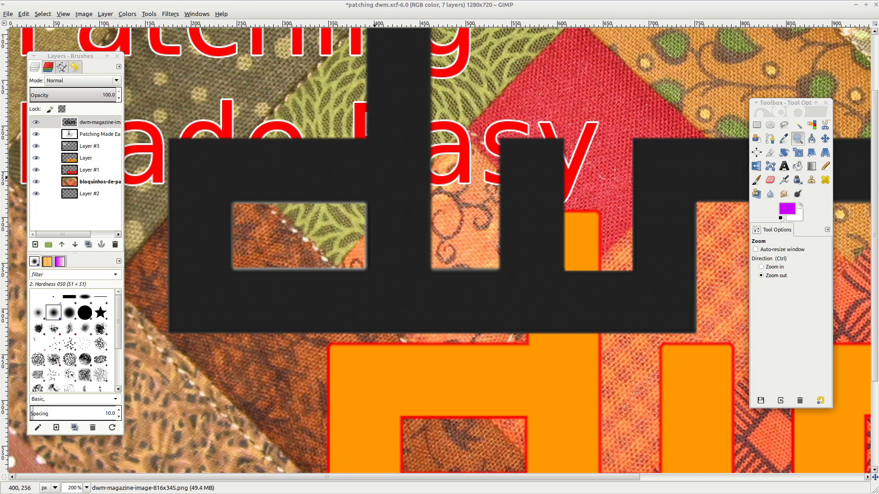
# Zoom in to 300% on the dark dwm logo.
pyautogui.keyDown('ctrl'); pyautogui.click(374, 176); pyautogui.keyUp('ctrl')
pyautogui.click(798, 124)
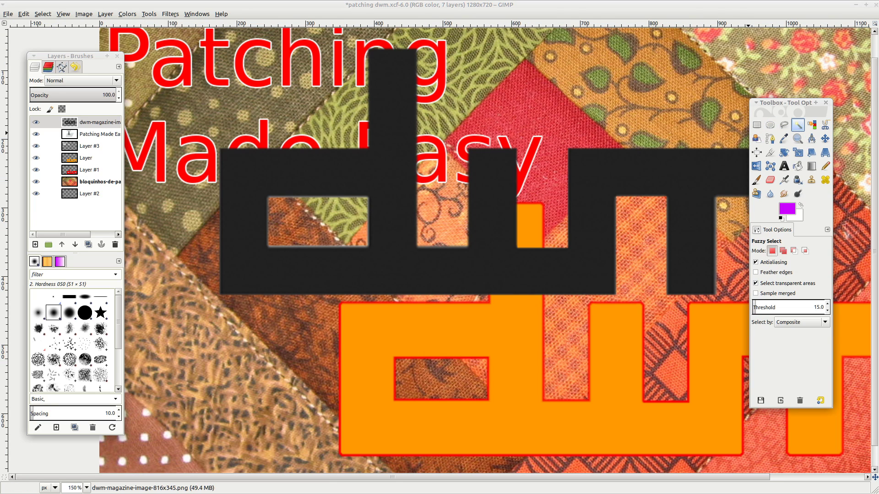
pyautogui.click(798, 139)
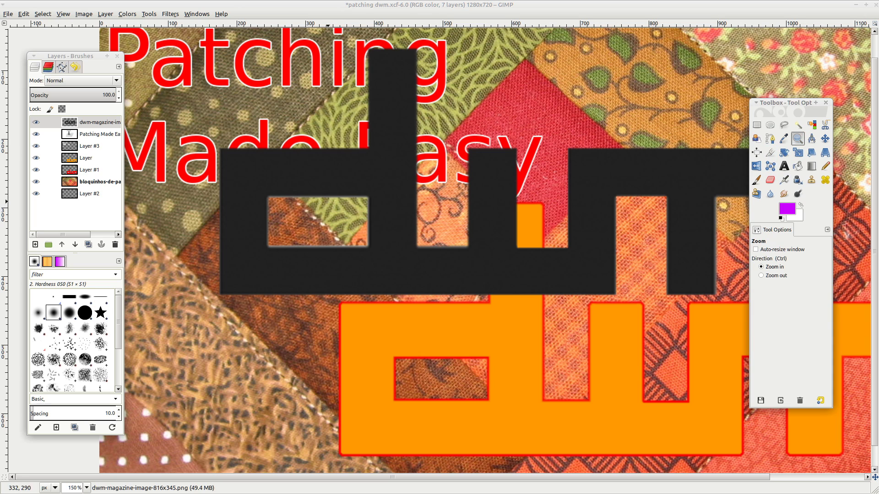
pyautogui.click(340, 202)
pyautogui.click(341, 203)
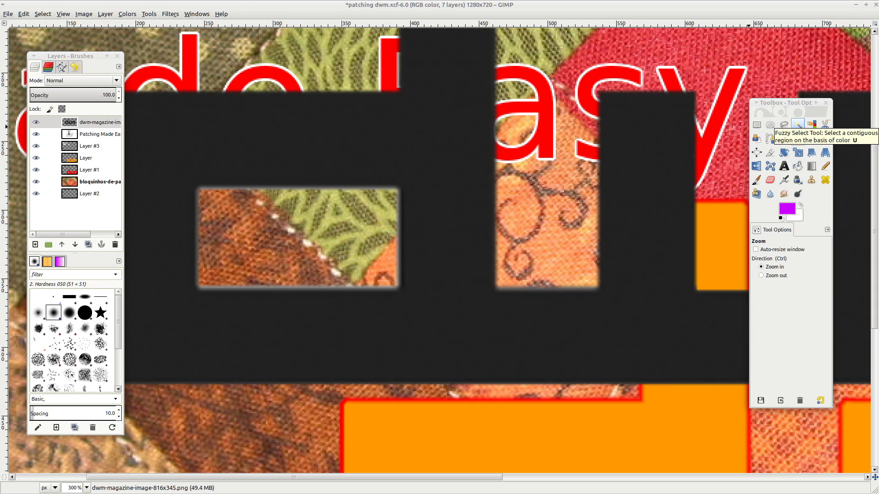
# Fuzzy-select the textured patch inside the logo's d with a raised threshold, then clear it.
pyautogui.click(797, 125)
pyautogui.click(344, 188)
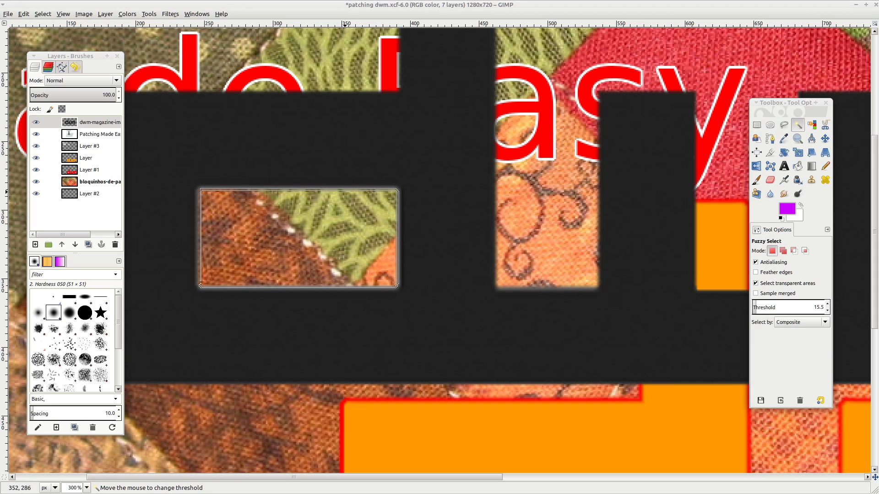
pyautogui.moveTo(345, 195); pyautogui.dragTo(361, 244)
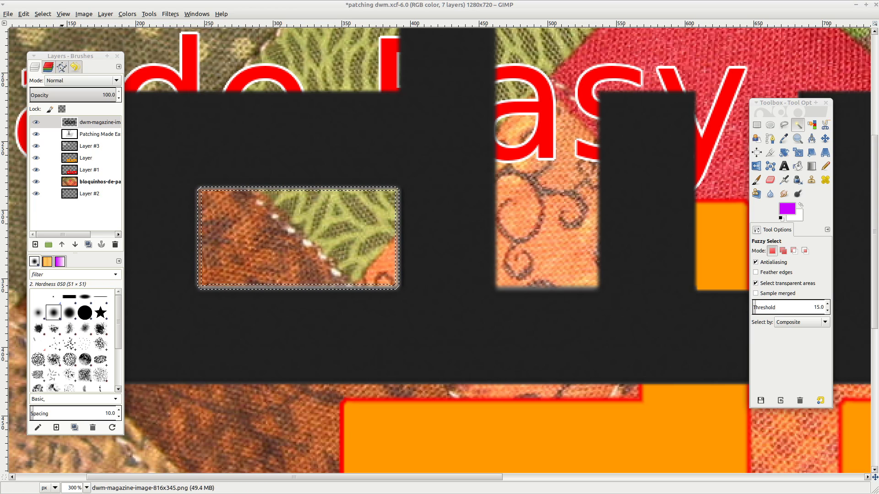
pyautogui.click(42, 14)
pyautogui.click(51, 34)
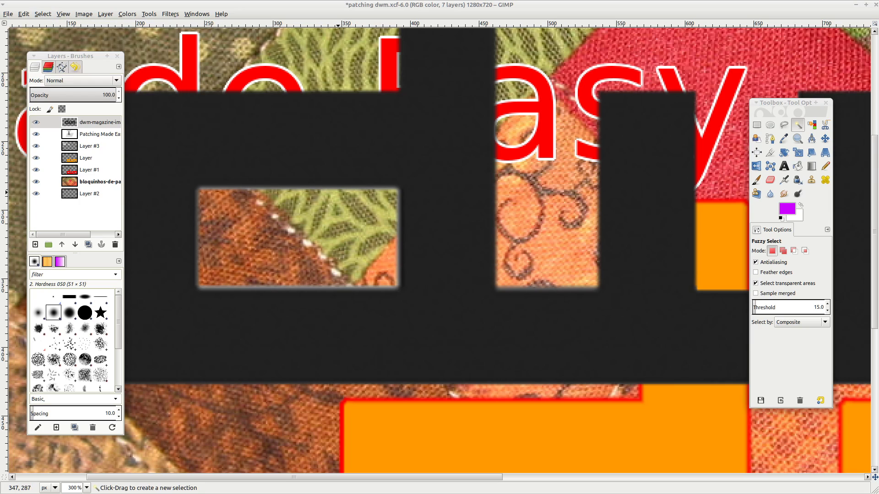
# Reselect the patch inside the logo's hole with an adjusted threshold, then select none.
pyautogui.click(336, 192)
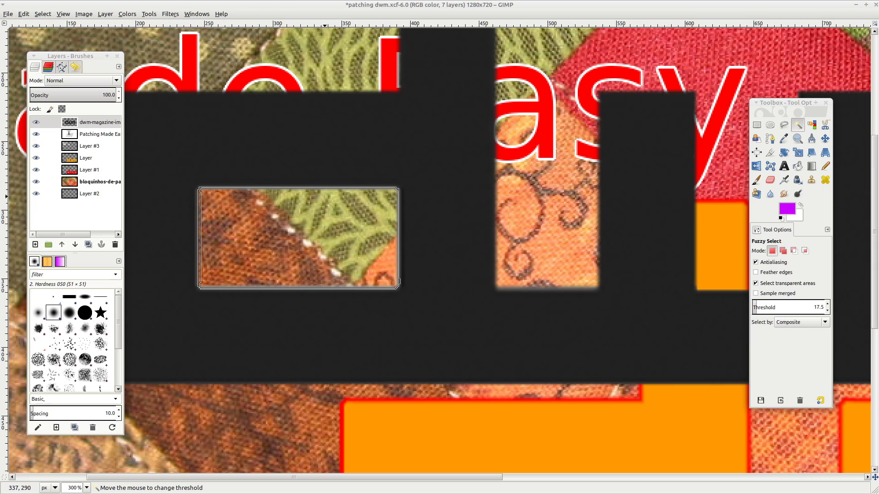
pyautogui.moveTo(323, 197)
pyautogui.mouseDown()
pyautogui.moveTo(314, 266)
pyautogui.moveTo(323, 195)
pyautogui.mouseUp()
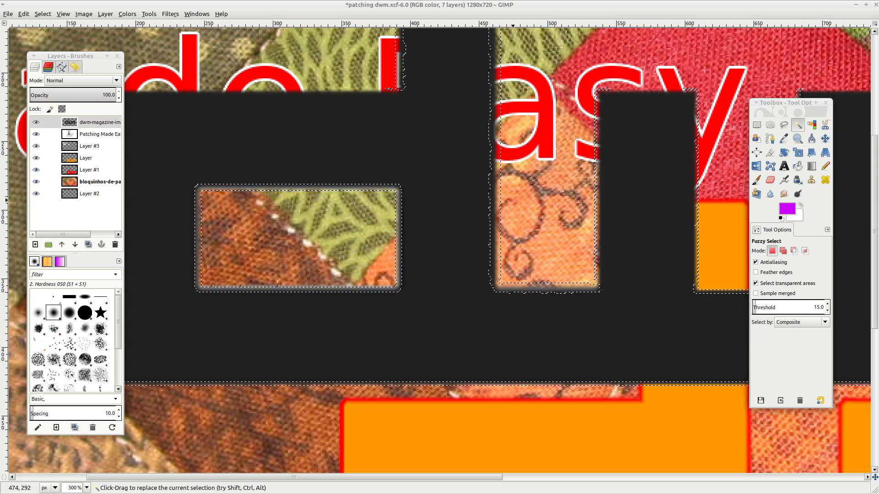
pyautogui.scroll(3, 488, 102)
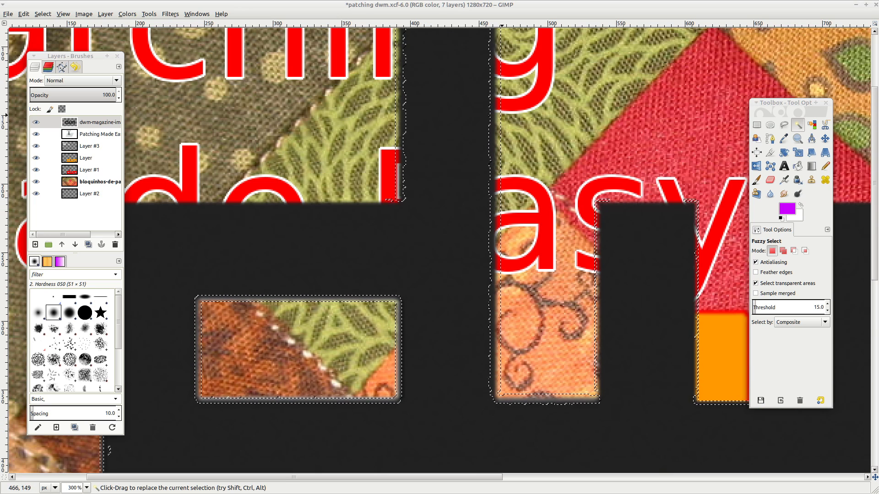
pyautogui.scroll(-3, 503, 110)
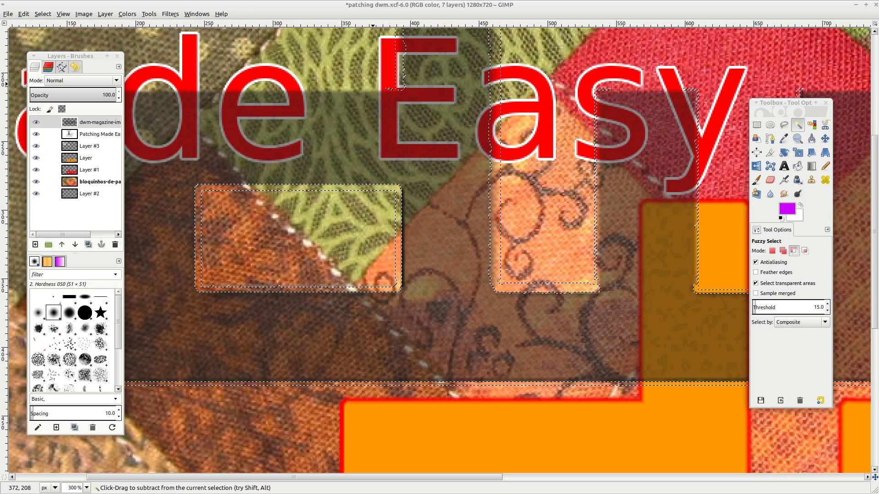
pyautogui.hotkey('ctrl', 'z')
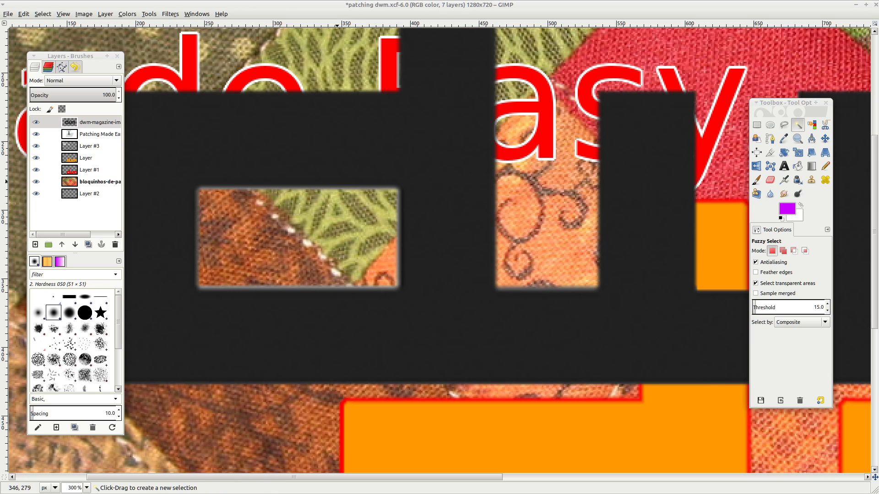
pyautogui.click(335, 189)
pyautogui.moveTo(335, 189); pyautogui.dragTo(332, 189)
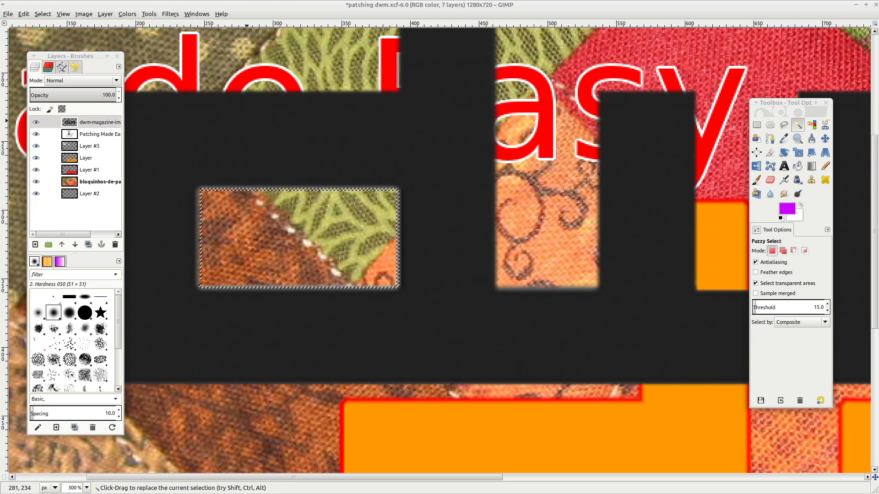
pyautogui.click(43, 14)
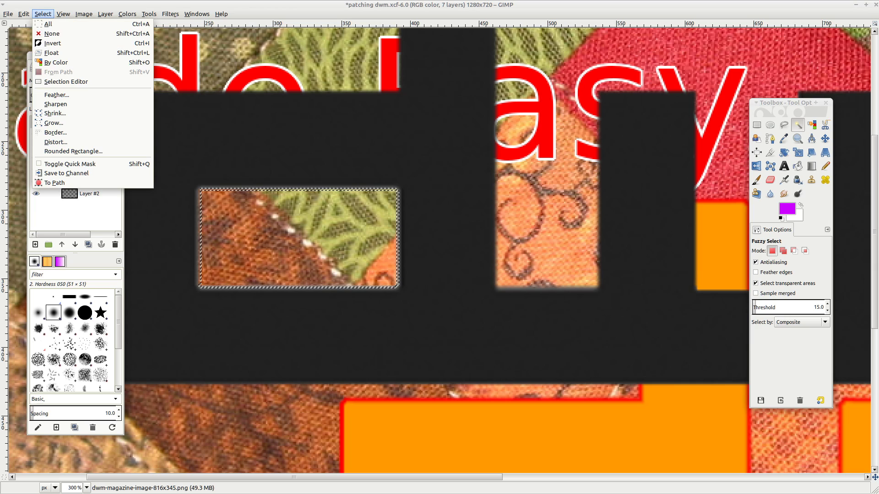
pyautogui.click(52, 34)
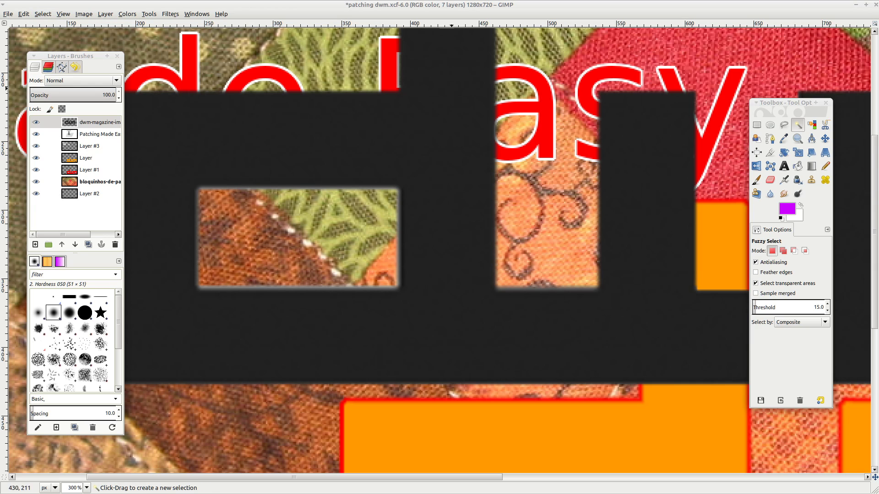
# Zoom out, move the dark dwm logo up-left onto the orange logo, and view at 100%.
pyautogui.press('z')
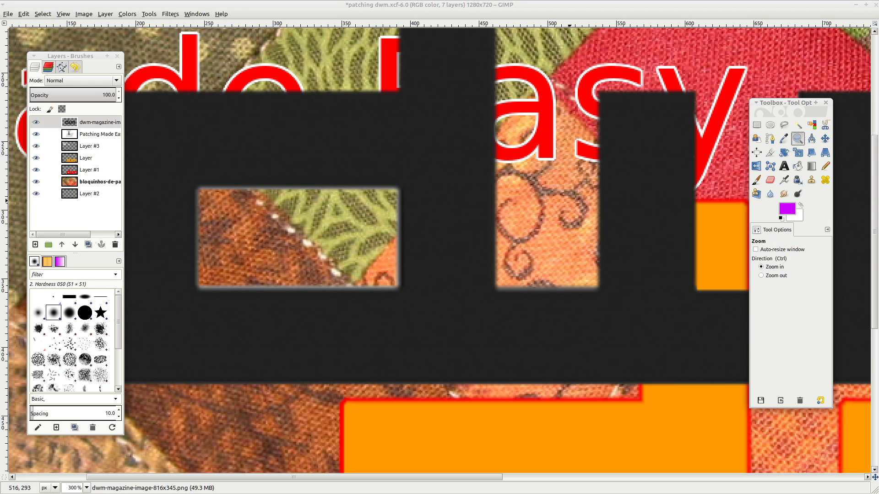
pyautogui.press('-')
pyautogui.press('-')
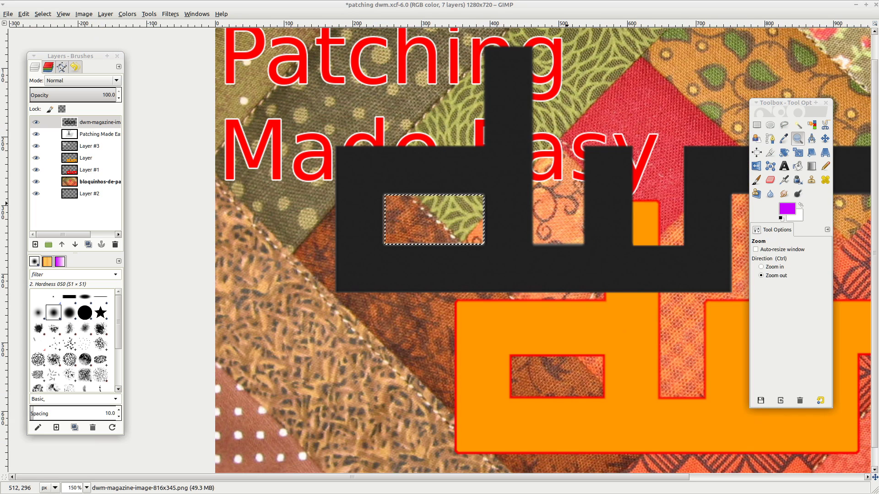
pyautogui.moveTo(587, 223); pyautogui.dragTo(567, 207)
pyautogui.hotkey('ctrl', 'z')
pyautogui.hotkey('ctrl', 'z')
pyautogui.hotkey('ctrl', 'z')
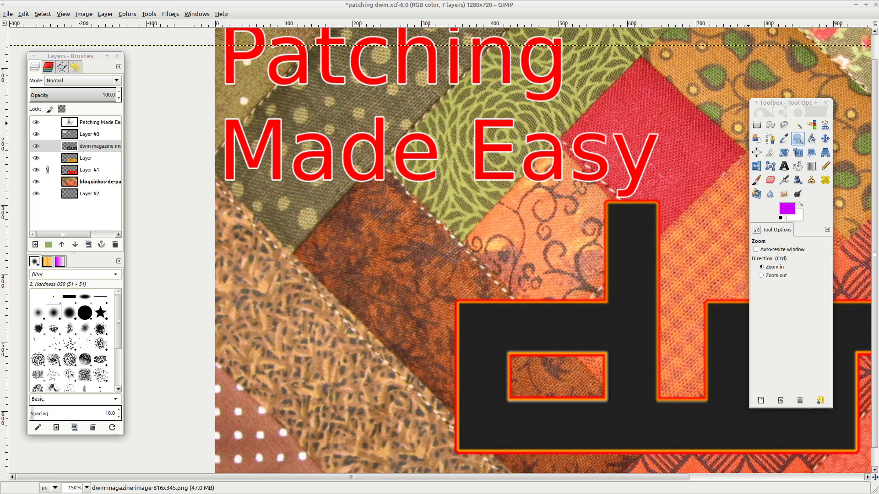
pyautogui.press('1')
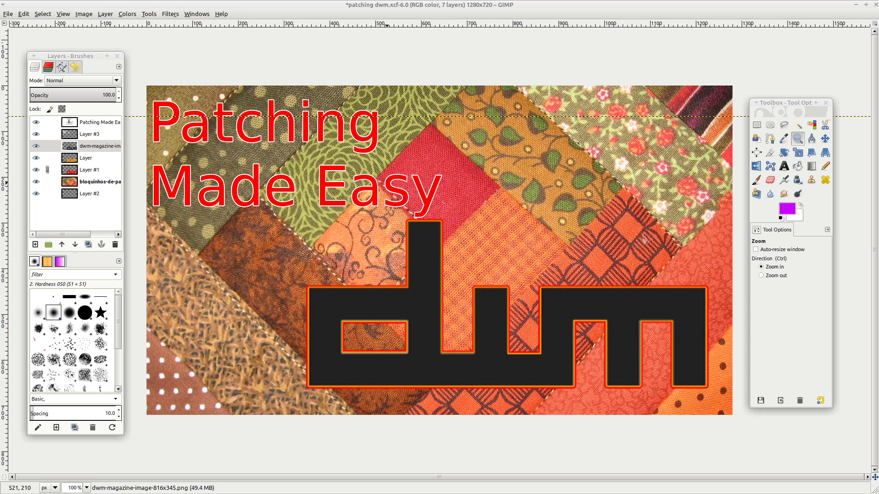
pyautogui.click(42, 146)
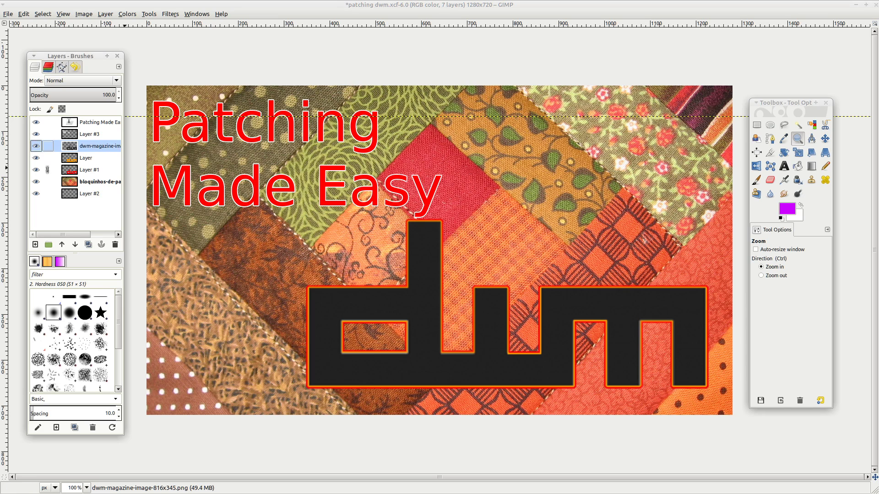
# Use Alpha to Selection on the dwm-magazine-image layer to select the logo's shape.
pyautogui.rightClick(86, 146)
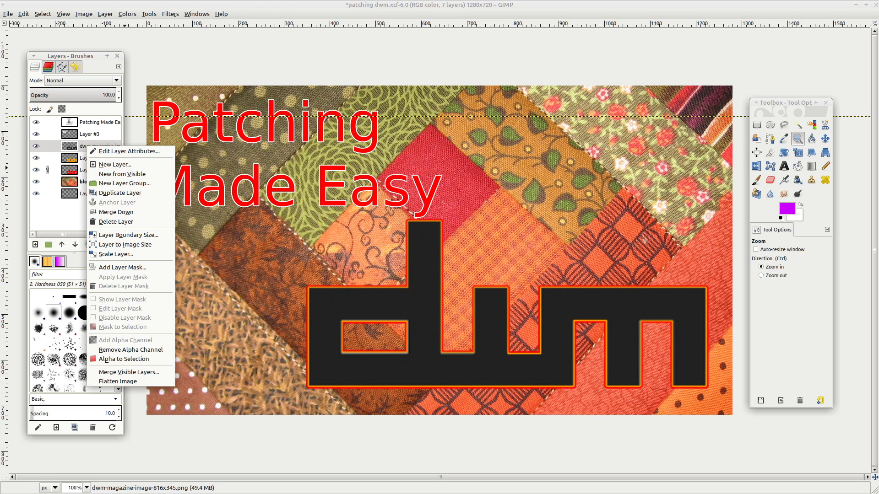
pyautogui.press('Escape')
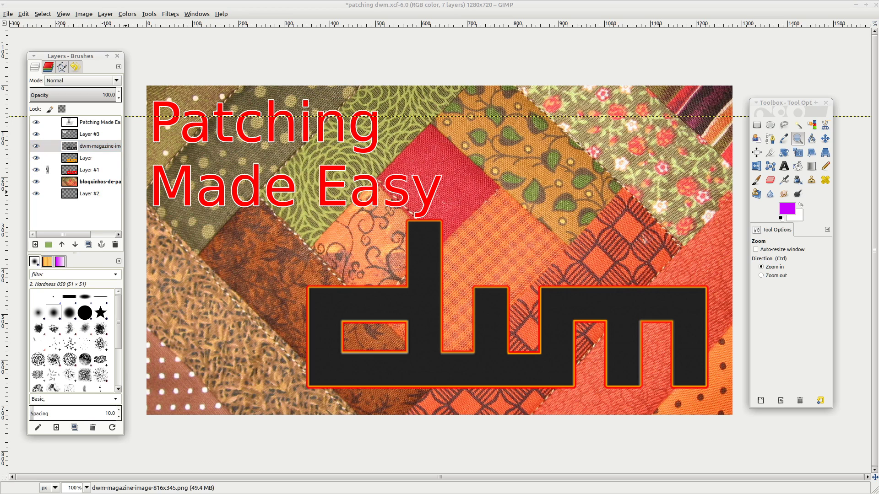
pyautogui.rightClick(97, 149)
pyautogui.click(133, 363)
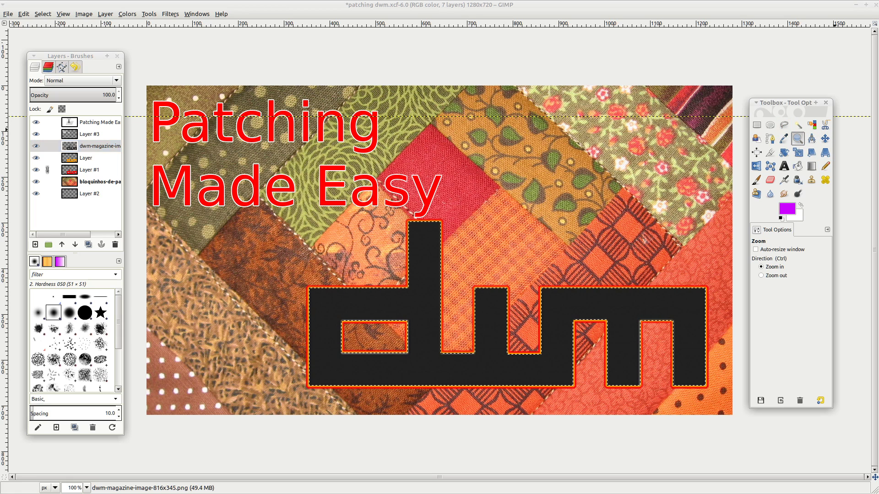
# Zoom in to inspect the selection's lower edge, then zoom back out to the whole image.
pyautogui.click(404, 289)
pyautogui.click(412, 284)
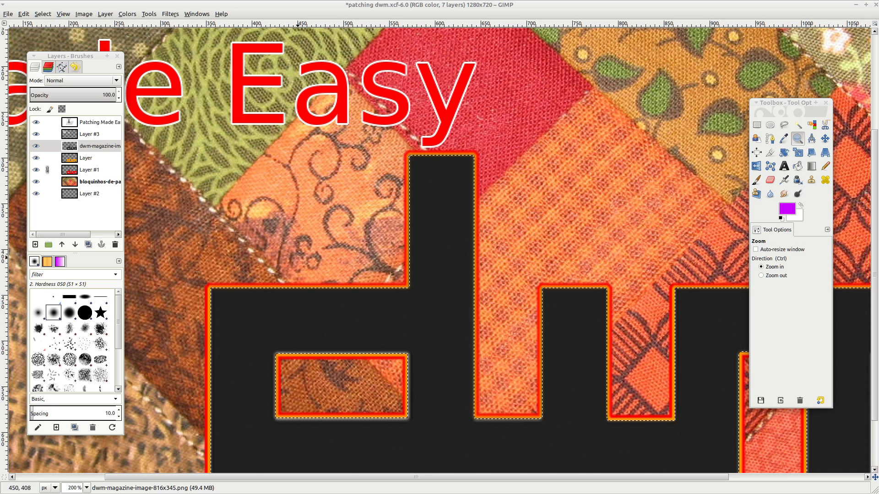
pyautogui.keyDown('ctrl'); pyautogui.click(297, 256); pyautogui.keyUp('ctrl')
pyautogui.keyDown('ctrl'); pyautogui.click(296, 256); pyautogui.keyUp('ctrl')
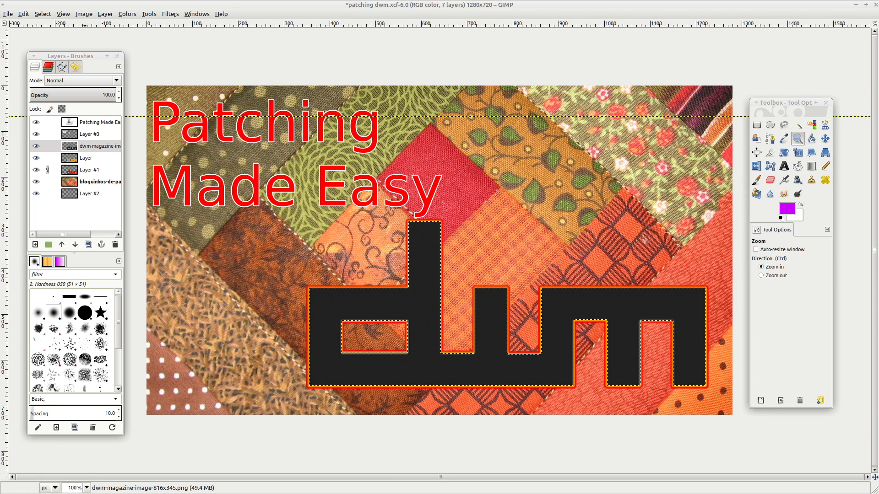
pyautogui.hotkey('alt', 's')
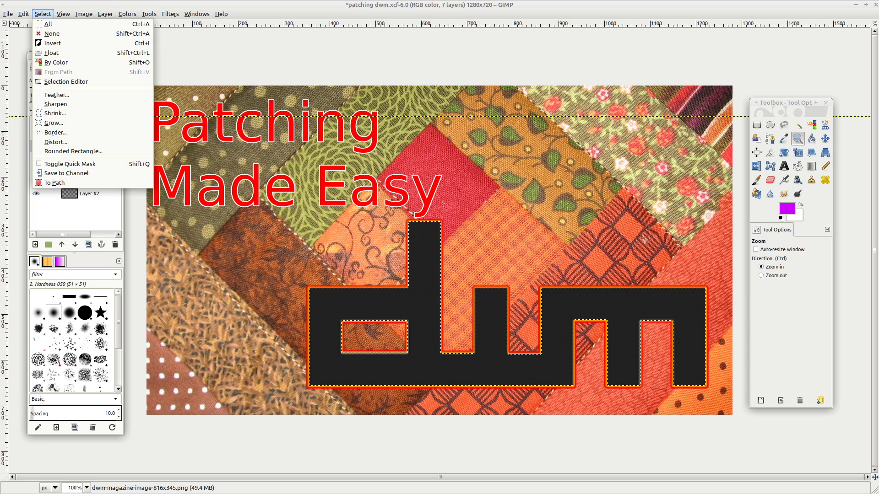
pyautogui.press('Escape')
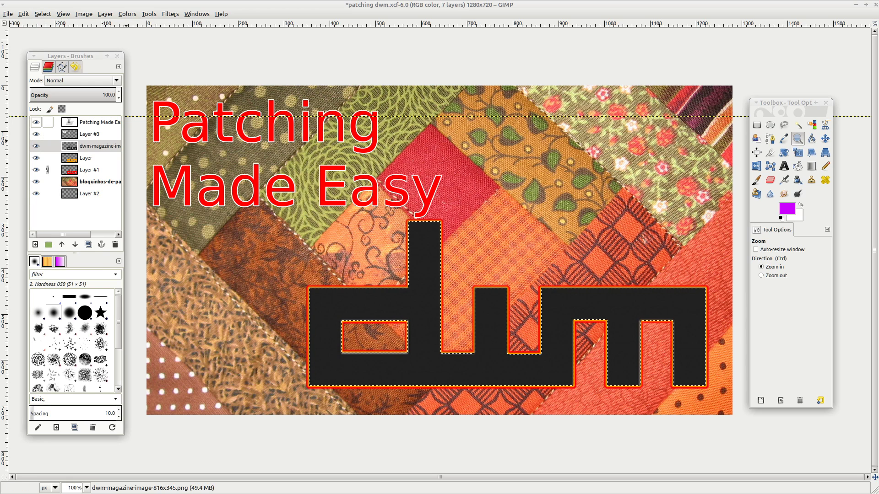
# Create a white-filled new layer above the title layer, then delete it.
pyautogui.rightClick(96, 122)
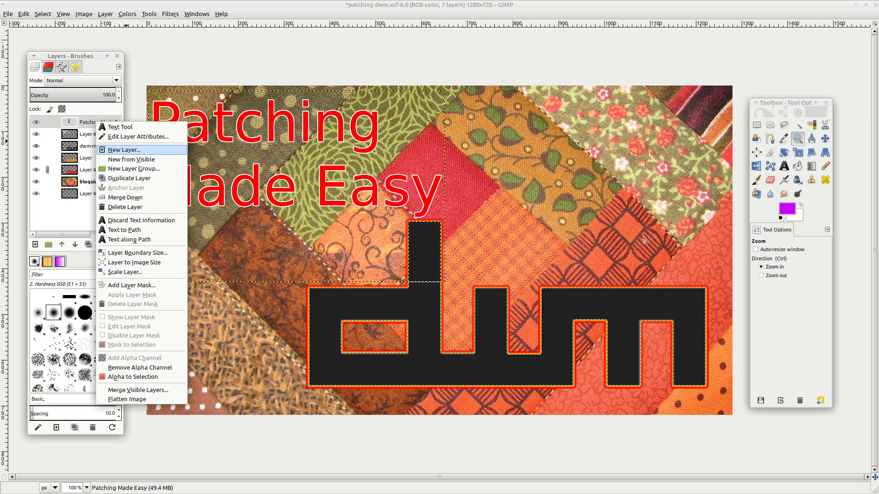
pyautogui.click(124, 150)
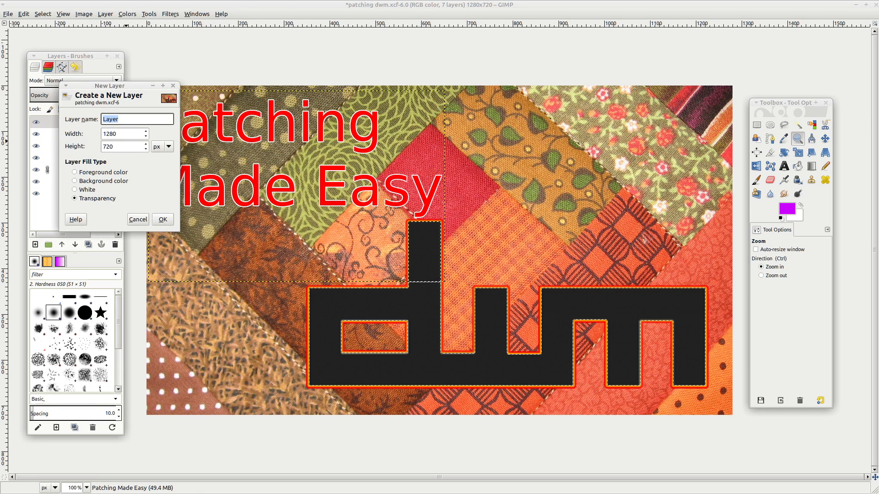
pyautogui.moveTo(114, 86); pyautogui.dragTo(151, 96)
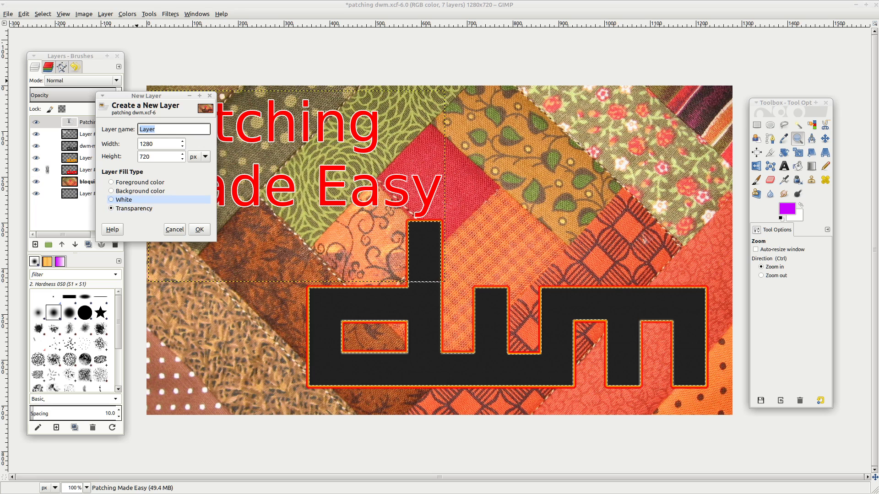
pyautogui.click(123, 200)
pyautogui.click(199, 229)
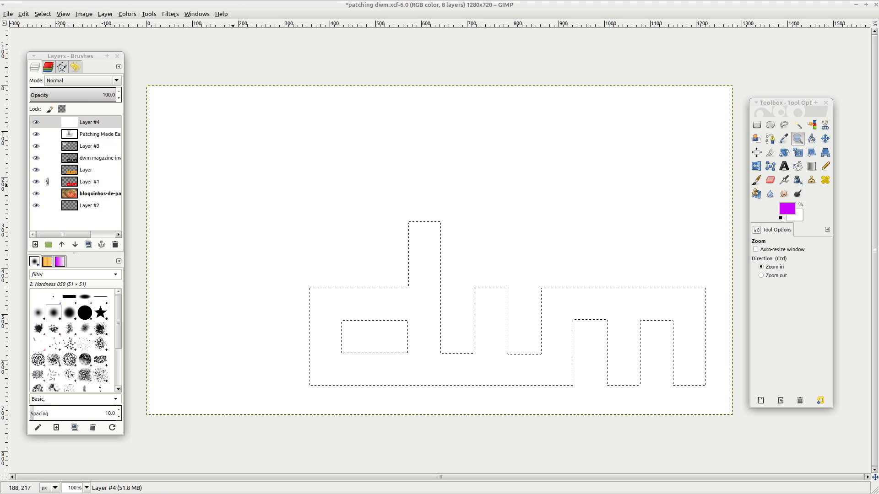
pyautogui.click(115, 244)
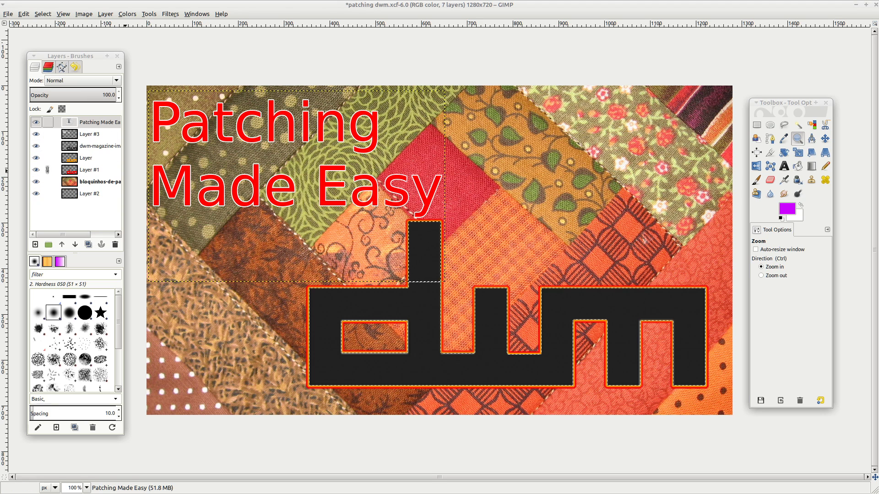
# Add a new Transparency-filled layer, Layer #4, at the top of the stack.
pyautogui.rightClick(87, 122)
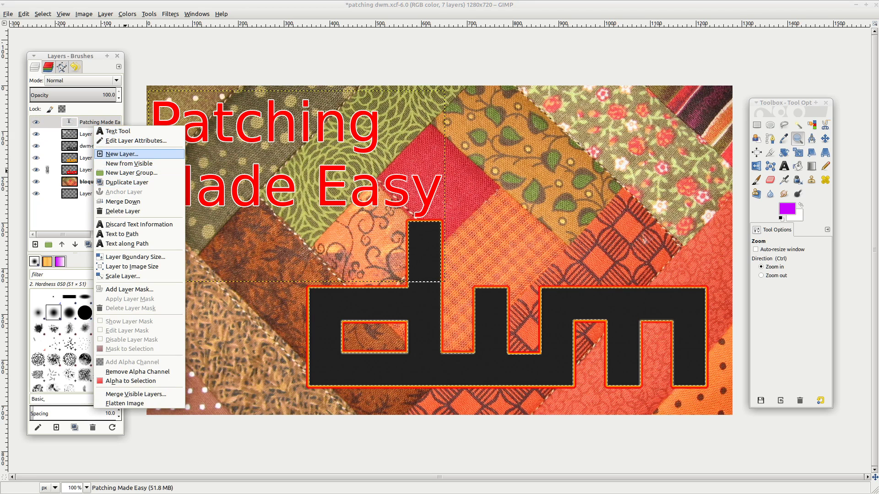
pyautogui.click(105, 152)
pyautogui.click(109, 202)
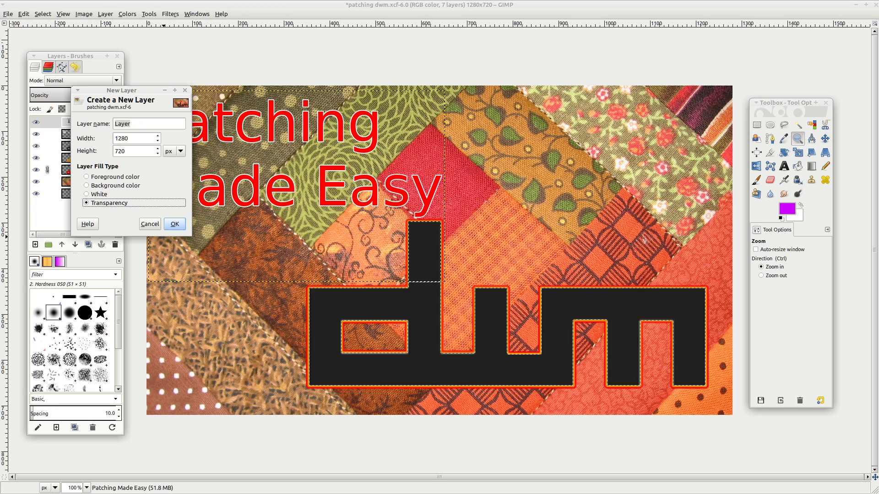
pyautogui.click(174, 223)
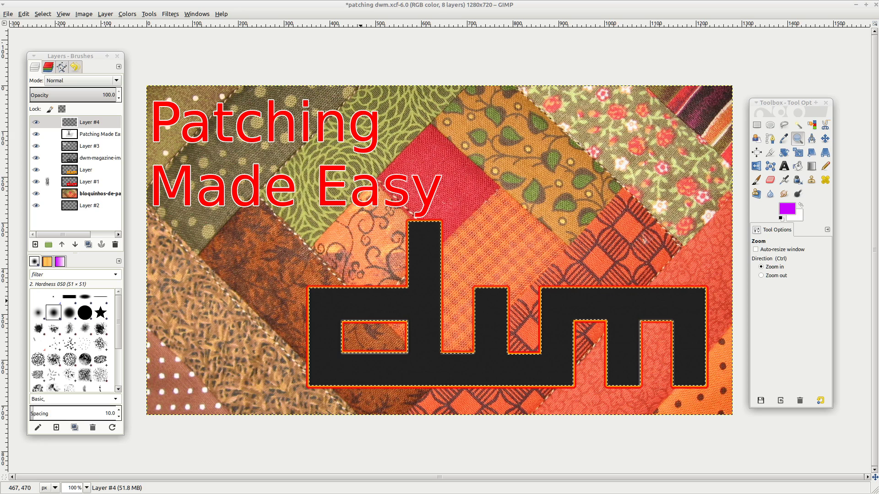
# Fill the dwm logo shape with magenta on Layer #4 and shift it, then undo the move and fill.
pyautogui.click(797, 165)
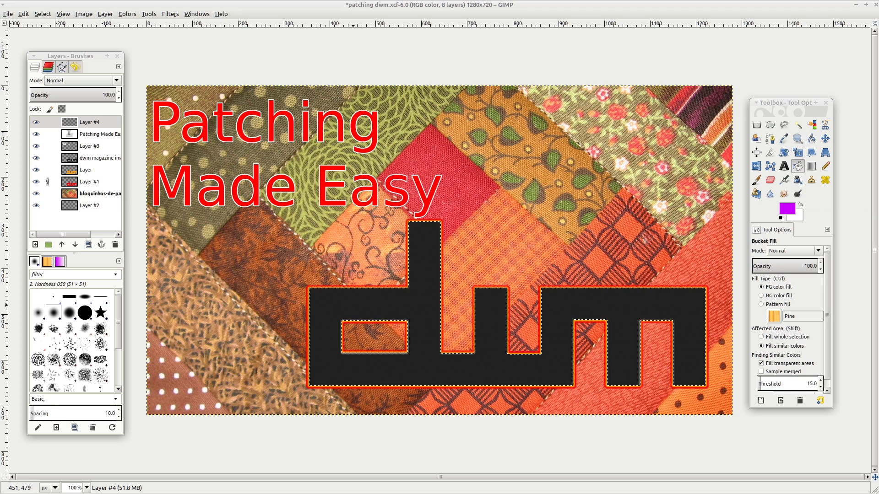
pyautogui.click(353, 305)
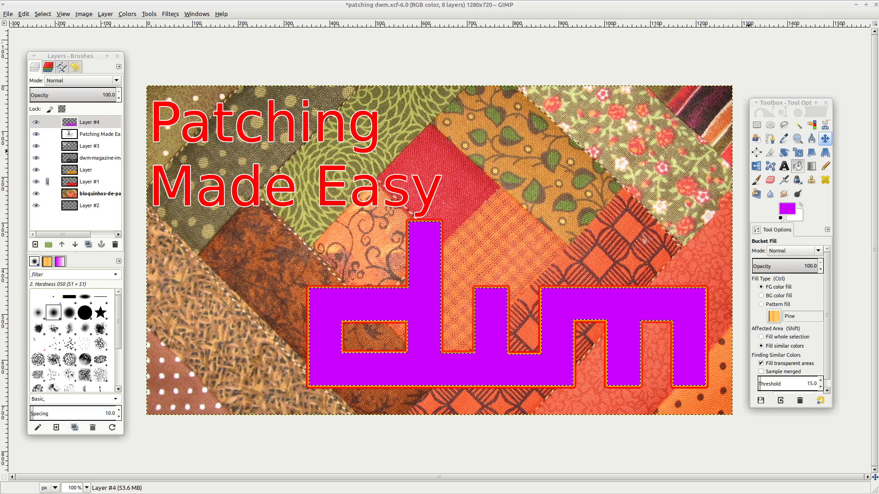
pyautogui.click(824, 138)
pyautogui.moveTo(415, 308); pyautogui.dragTo(353, 227)
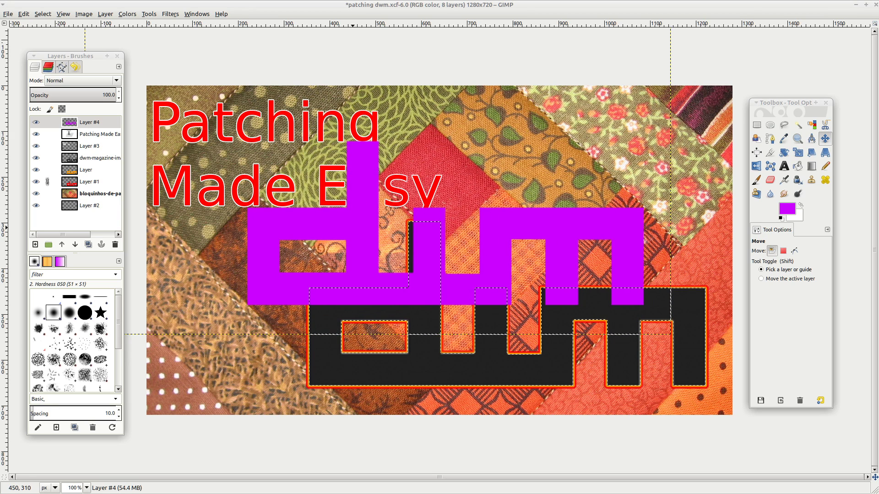
pyautogui.hotkey('ctrl', 'z')
pyautogui.hotkey('ctrl', 'z')
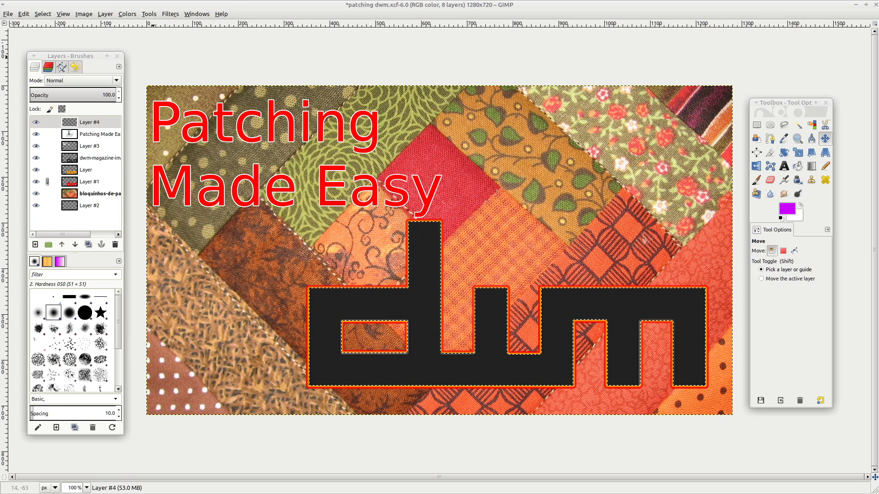
# Grow the logo selection by 2 px.
pyautogui.hotkey('alt', 's')
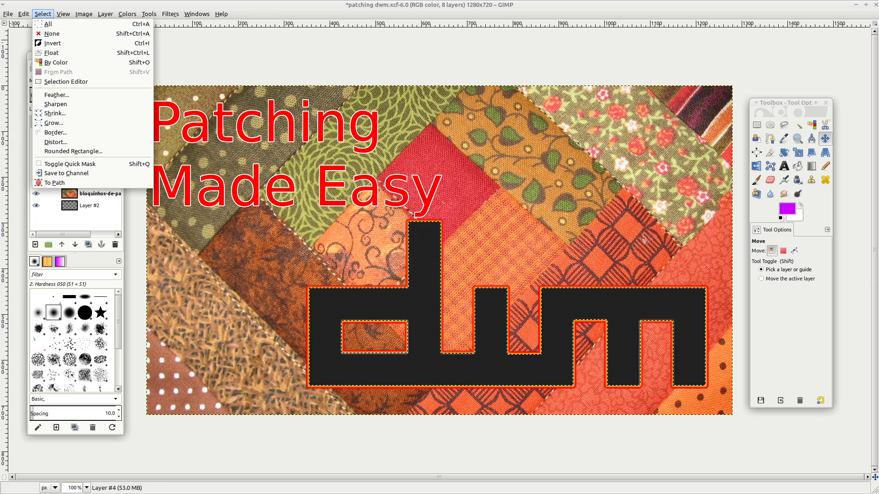
pyautogui.press('g')
pyautogui.moveTo(95, 97); pyautogui.dragTo(334, 98)
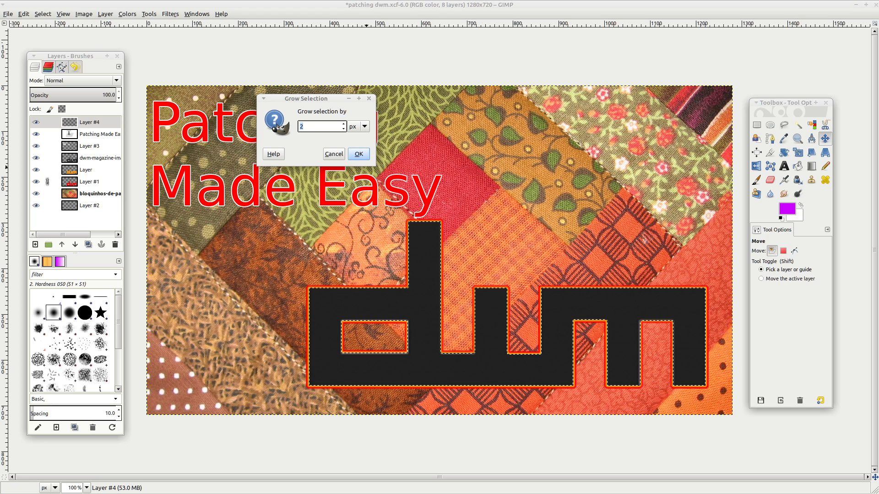
pyautogui.click(366, 156)
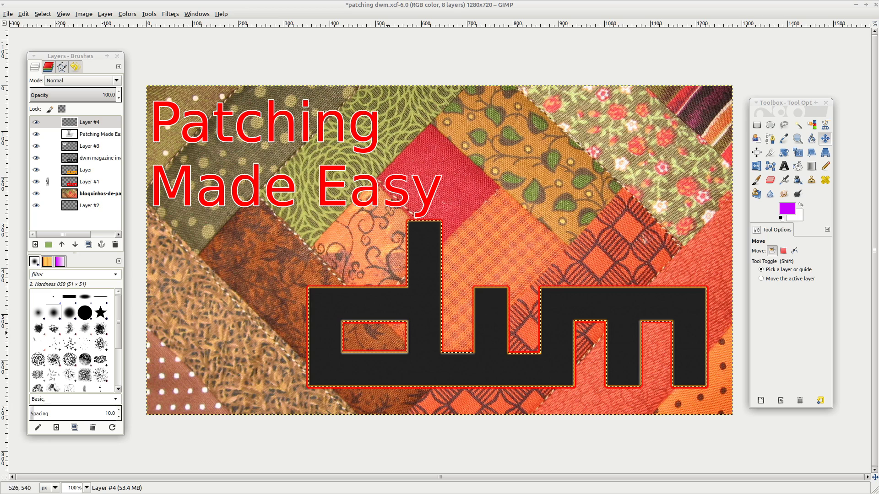
# Fill the grown selection with magenta on Layer #4, select none, and move Layer #4 below the dwm logo layer.
pyautogui.click(797, 166)
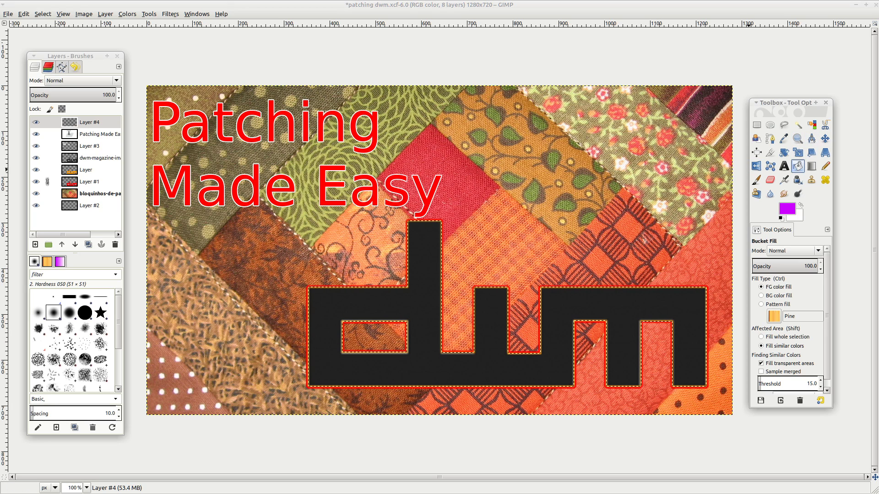
pyautogui.click(426, 277)
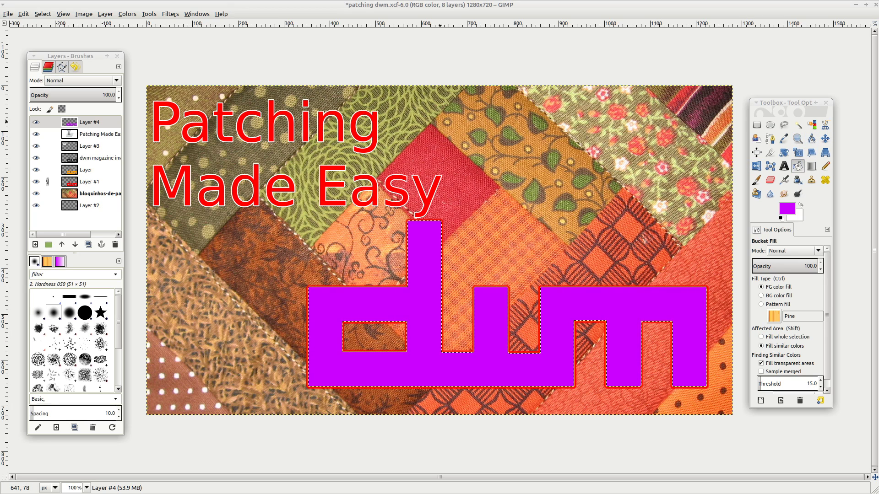
pyautogui.click(43, 14)
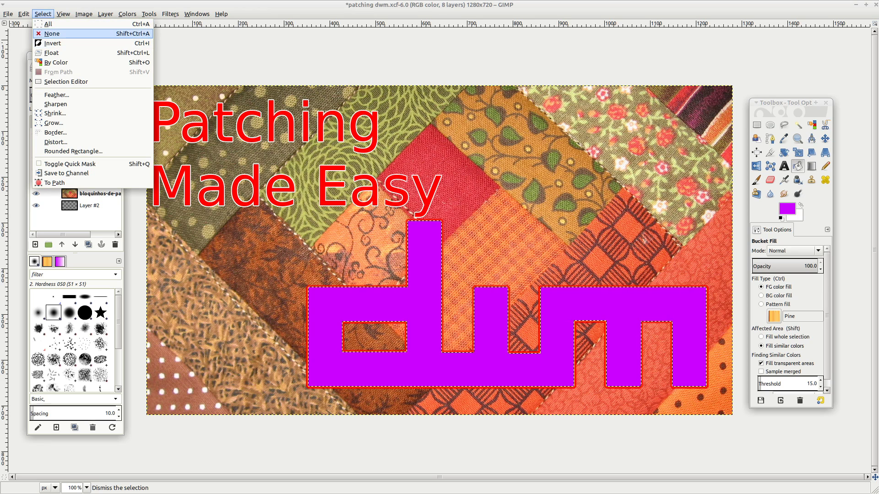
pyautogui.click(50, 34)
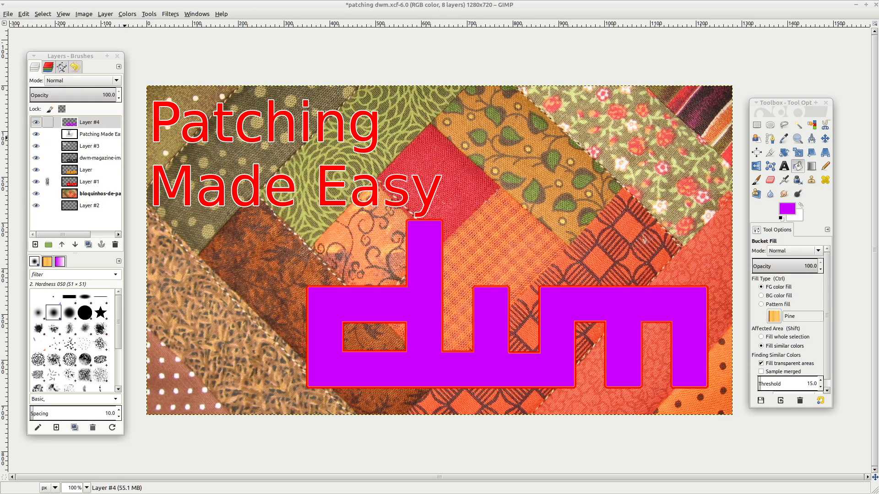
pyautogui.moveTo(87, 122); pyautogui.dragTo(110, 164)
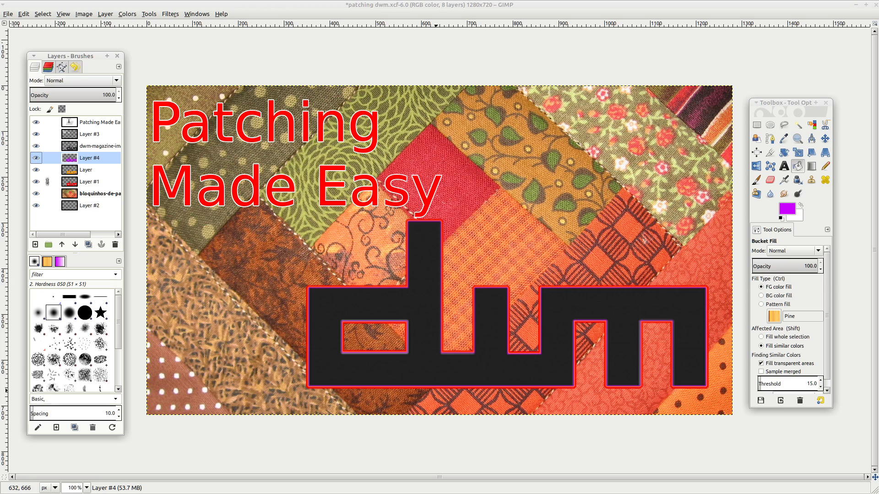
# Raise Layer #4 to the top of the stack and make the layer named Layer active.
pyautogui.keyDown('shift'); pyautogui.click(62, 245); pyautogui.keyUp('shift')
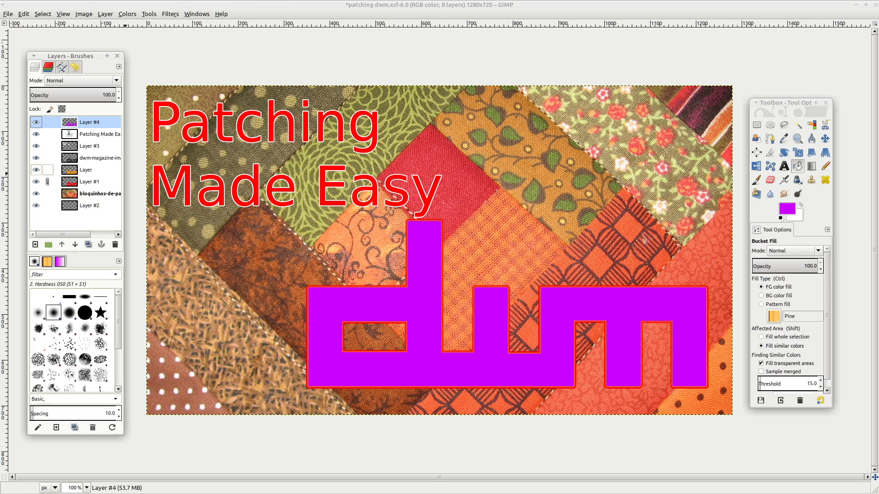
pyautogui.click(68, 170)
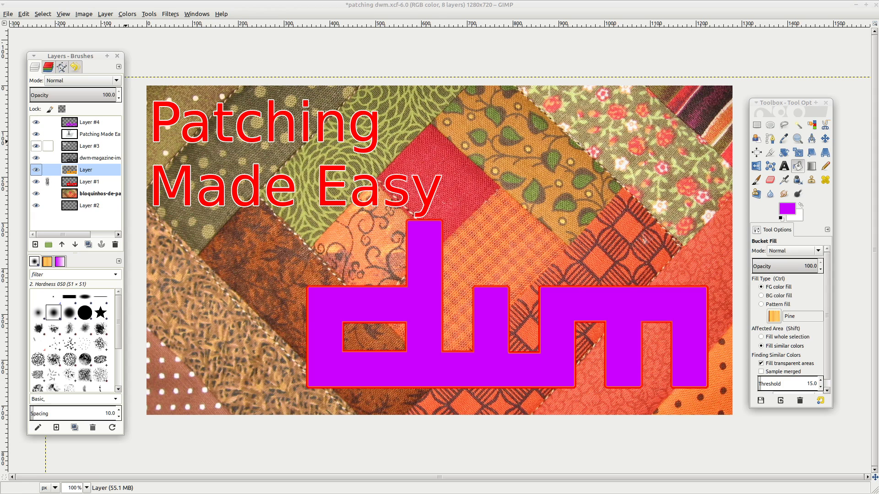
# Select Layer #3, then undo an accidental edit to the 'Patching Made Easy' title.
pyautogui.click(48, 146)
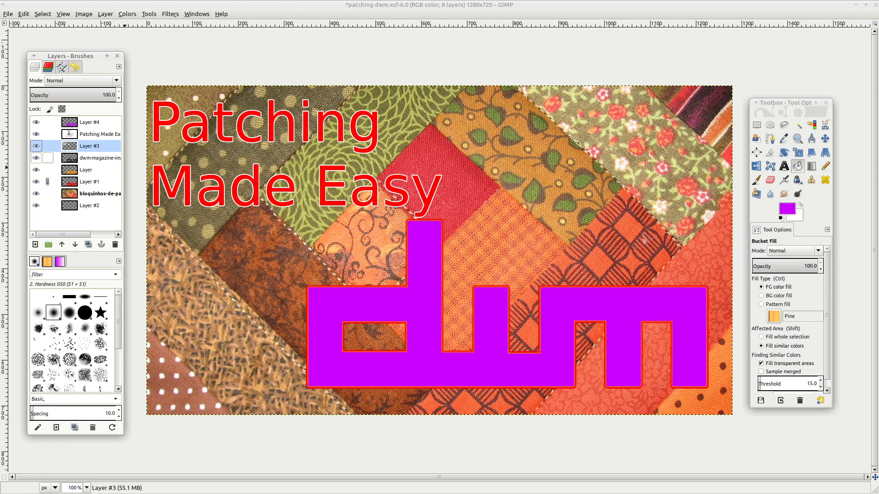
pyautogui.click(784, 166)
pyautogui.click(304, 159)
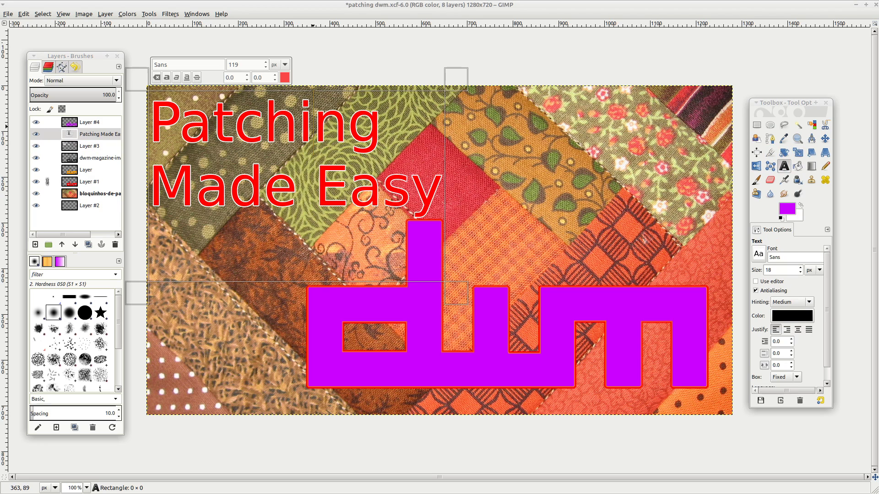
pyautogui.moveTo(383, 123); pyautogui.dragTo(298, 123)
pyautogui.click(323, 127)
pyautogui.press('BackSpace')
pyautogui.press('BackSpace')
pyautogui.press('BackSpace')
pyautogui.press('BackSpace')
pyautogui.press('BackSpace')
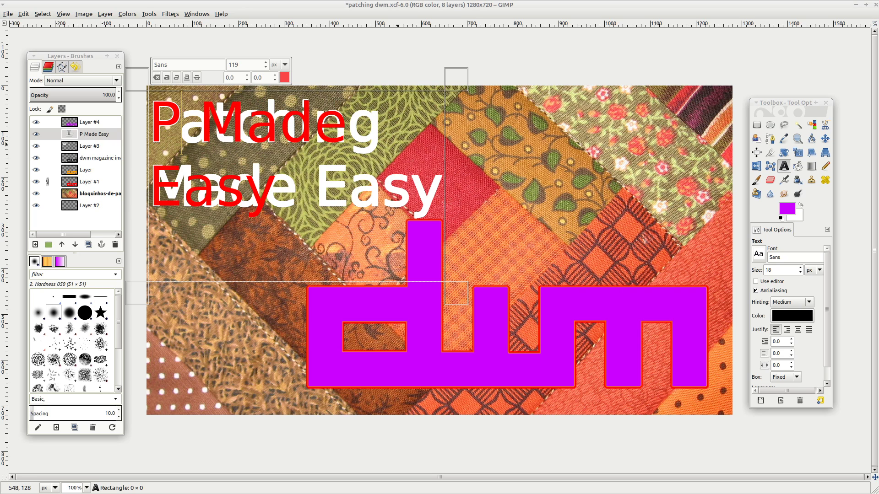
pyautogui.hotkey('ctrl', 'z')
# Add an upper-right text box reading 'Mental Outlaw's Channel is da best' at size 90, 720×500.
pyautogui.click(526, 126)
pyautogui.moveTo(460, 95); pyautogui.dragTo(728, 265)
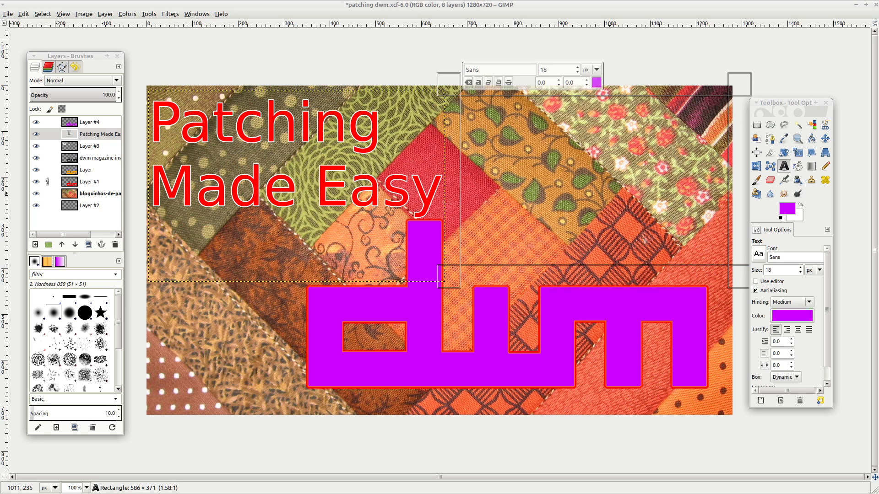
pyautogui.write('Mental Out')
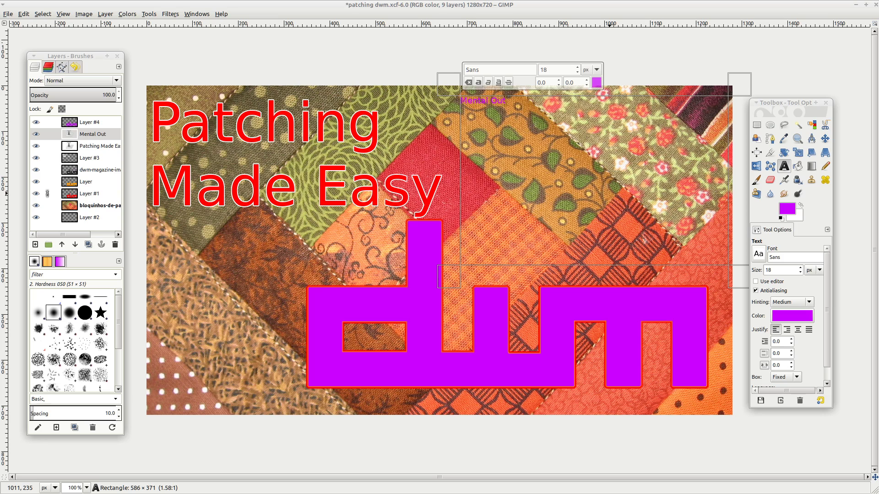
pyautogui.write("law's Channel is da best")
pyautogui.hotkey('ctrl', 'a')
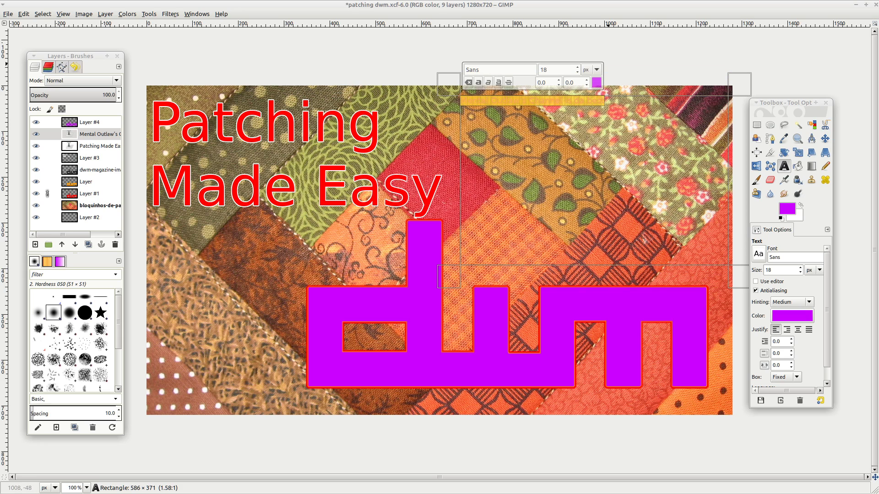
pyautogui.click(577, 67)
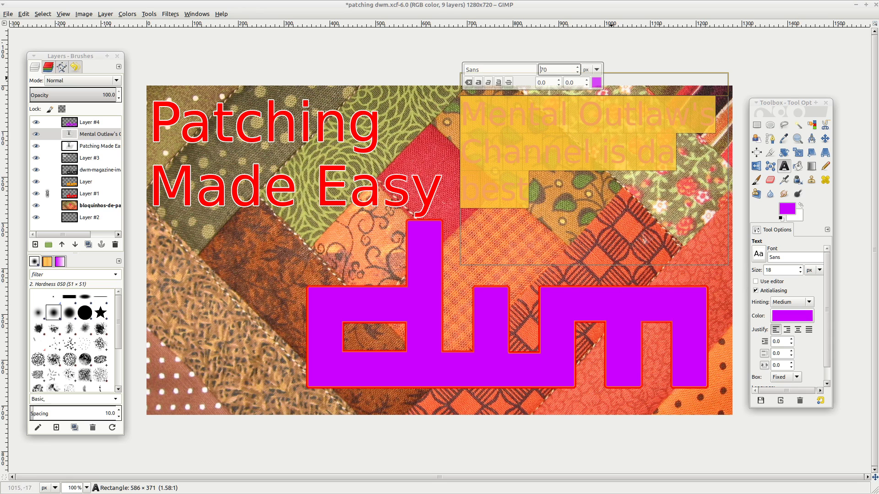
pyautogui.click(577, 67)
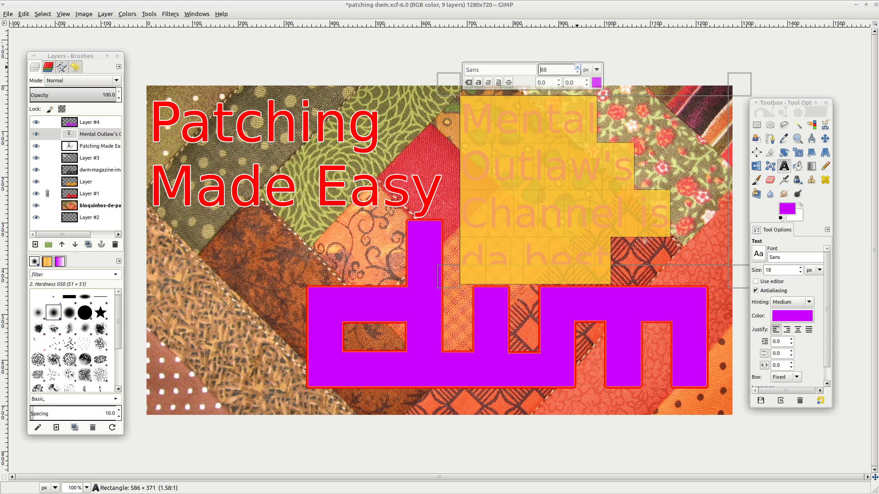
pyautogui.click(578, 72)
pyautogui.moveTo(448, 276); pyautogui.dragTo(387, 336)
pyautogui.click(516, 67)
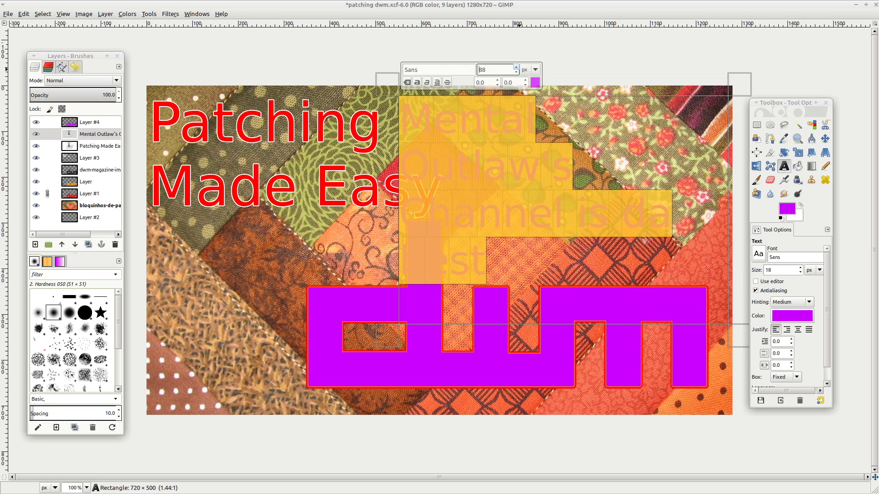
pyautogui.click(479, 215)
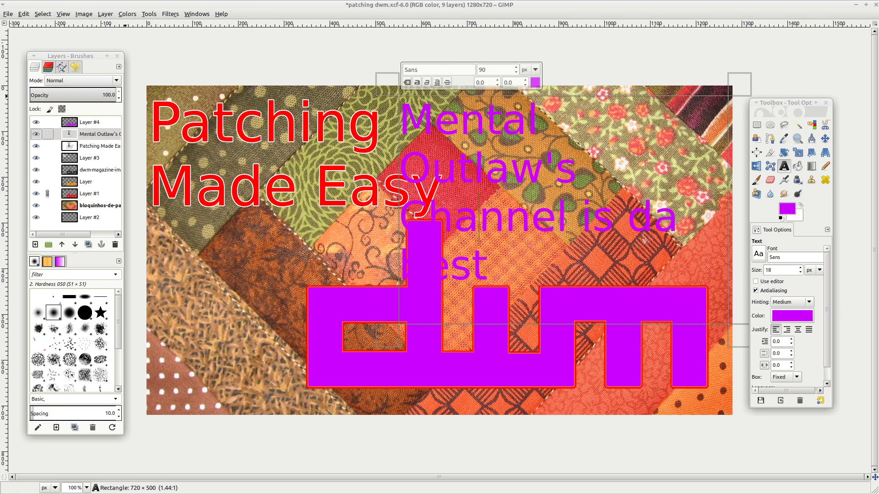
# Move the caption layer to the top of the layer stack, then select Layer #4.
pyautogui.moveTo(92, 134)
pyautogui.mouseDown()
pyautogui.moveTo(120, 137)
pyautogui.moveTo(92, 120)
pyautogui.mouseUp()
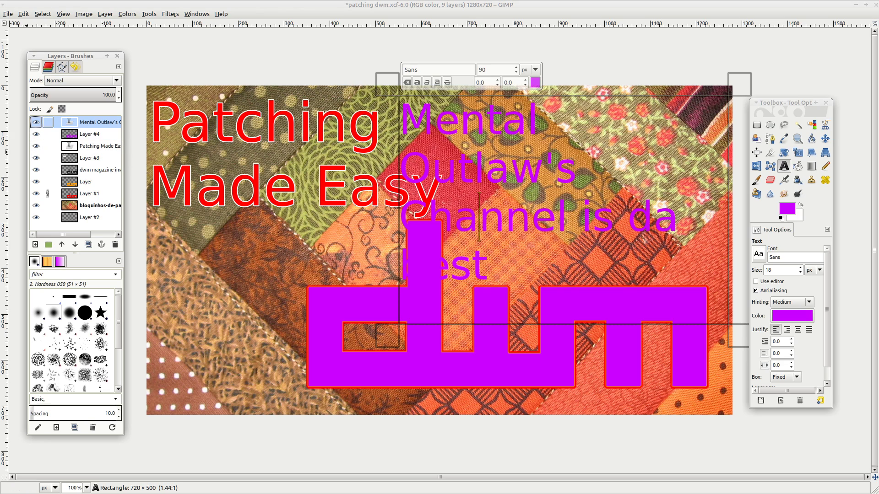
pyautogui.click(489, 222)
pyautogui.hotkey('ctrl', 'a')
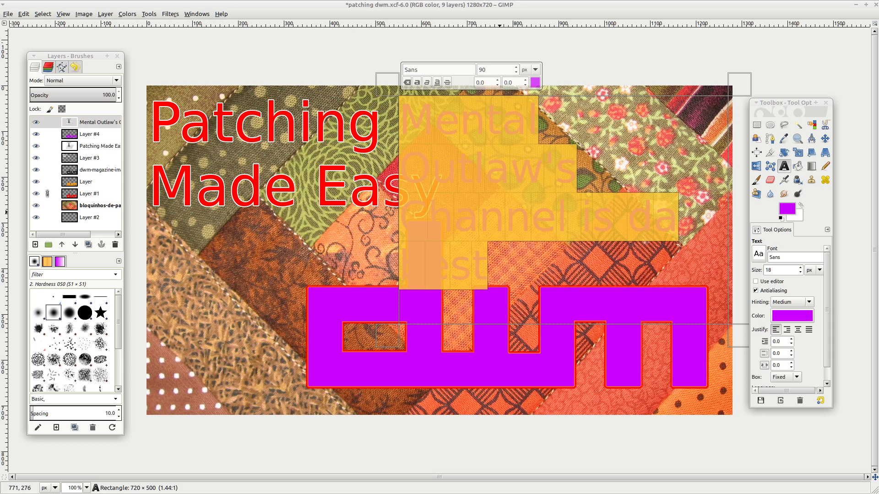
pyautogui.click(501, 212)
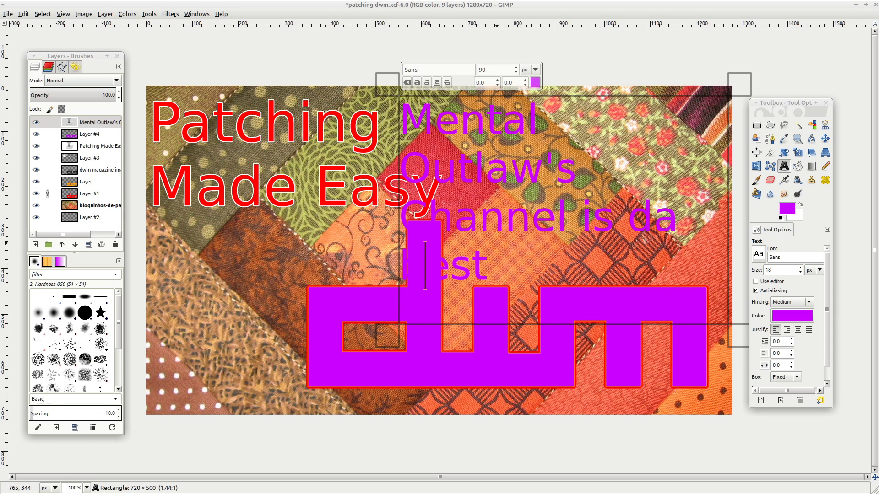
pyautogui.click(87, 133)
# Delete the magenta dwm layer (Layer #4) so the logo shows dark again.
pyautogui.rightClick(87, 134)
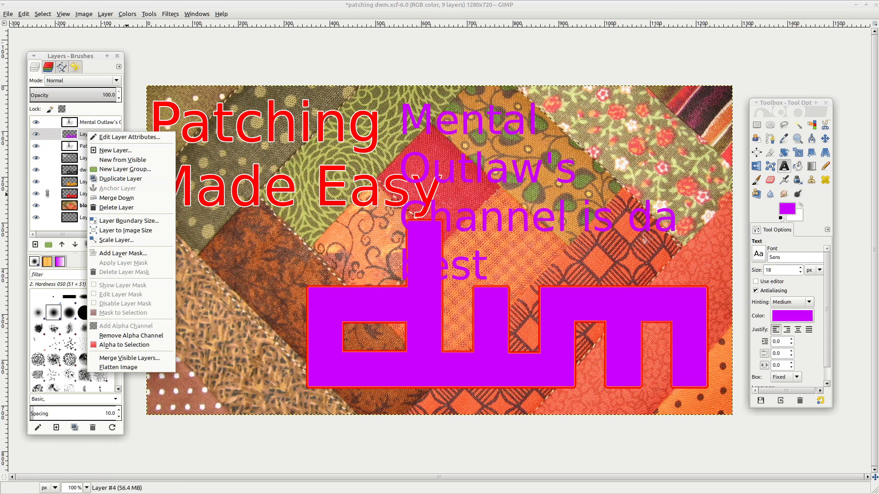
pyautogui.click(116, 207)
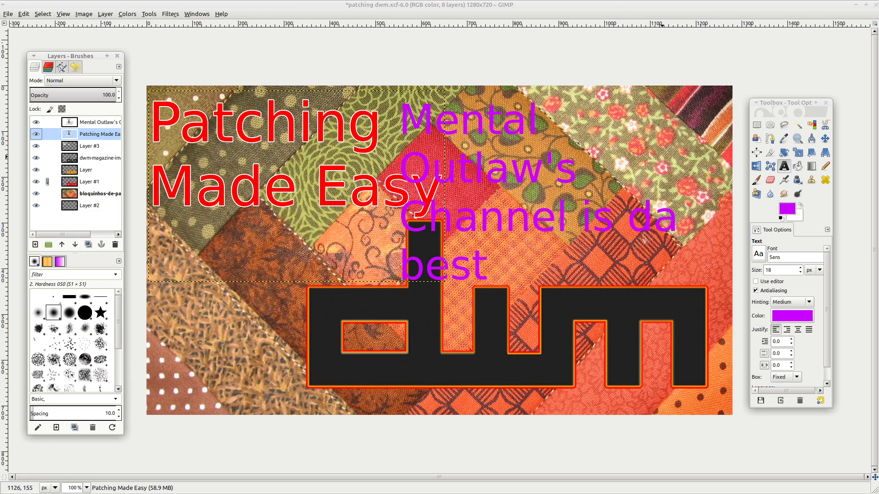
pyautogui.click(494, 260)
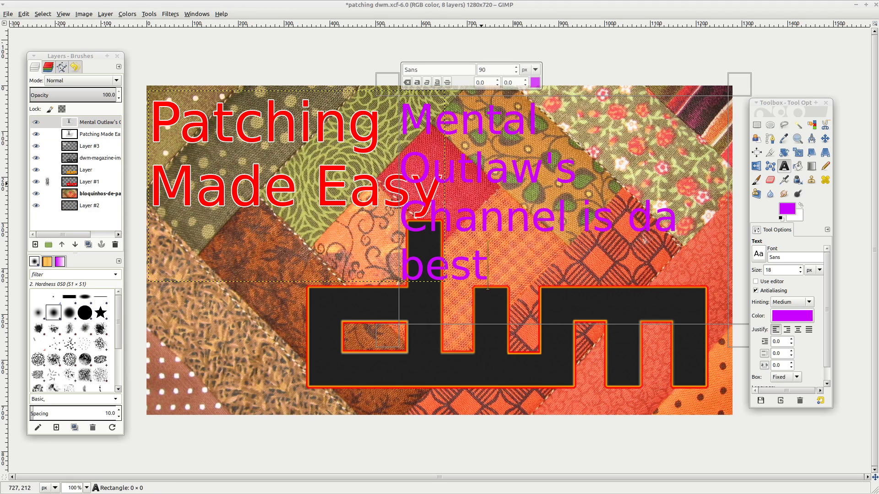
# Turn the caption text layer into a selection with Alpha to Selection.
pyautogui.rightClick(98, 122)
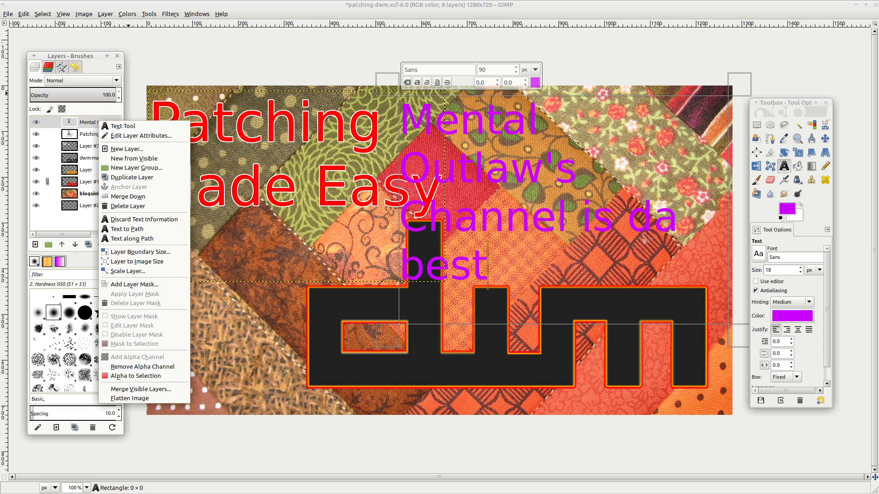
pyautogui.click(137, 376)
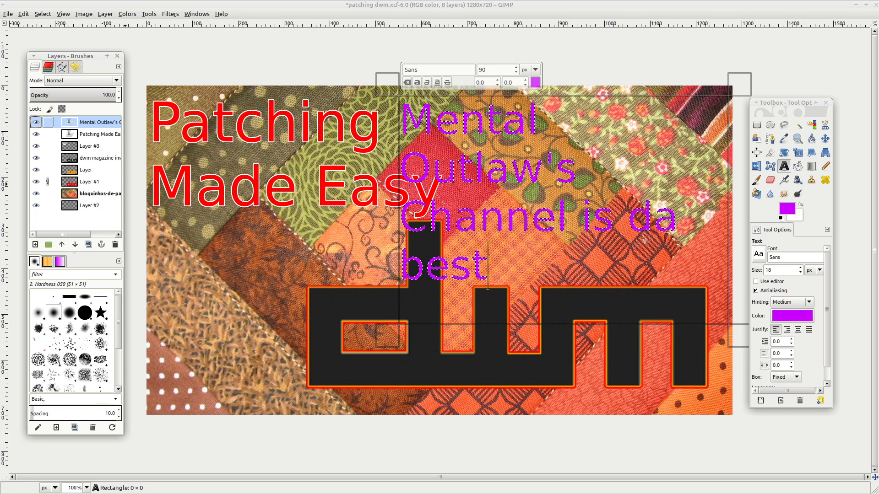
pyautogui.rightClick(99, 123)
# Create a new transparent layer and grow the caption selection slightly.
pyautogui.click(127, 150)
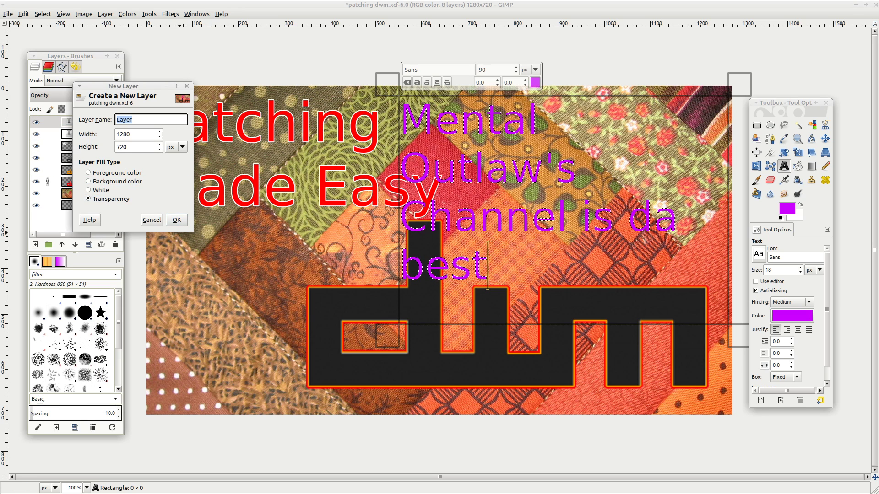
pyautogui.press('Return')
pyautogui.click(43, 14)
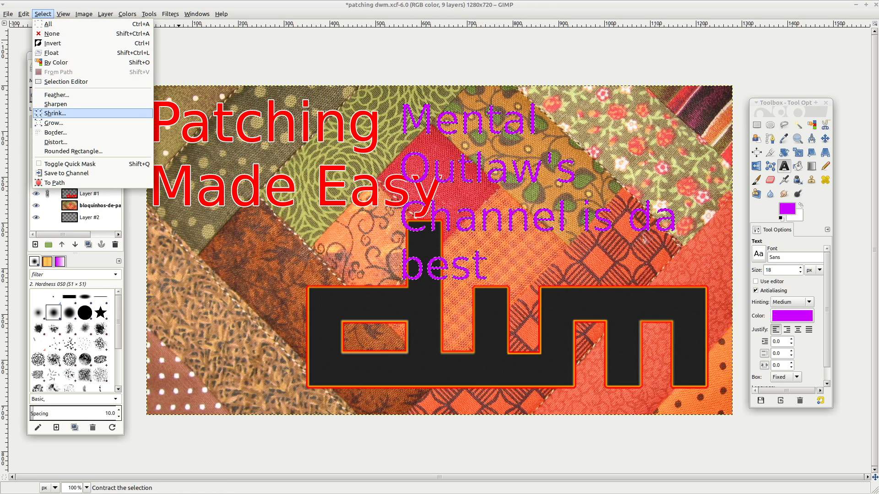
pyautogui.click(87, 123)
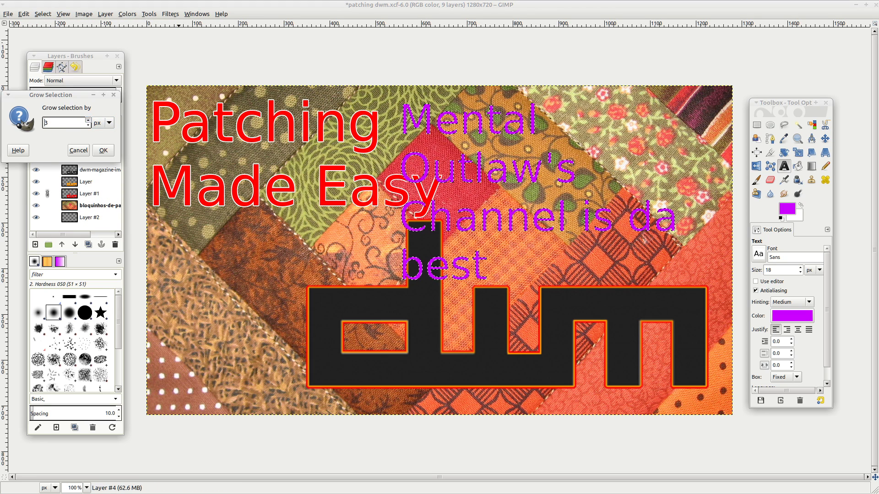
pyautogui.click(103, 150)
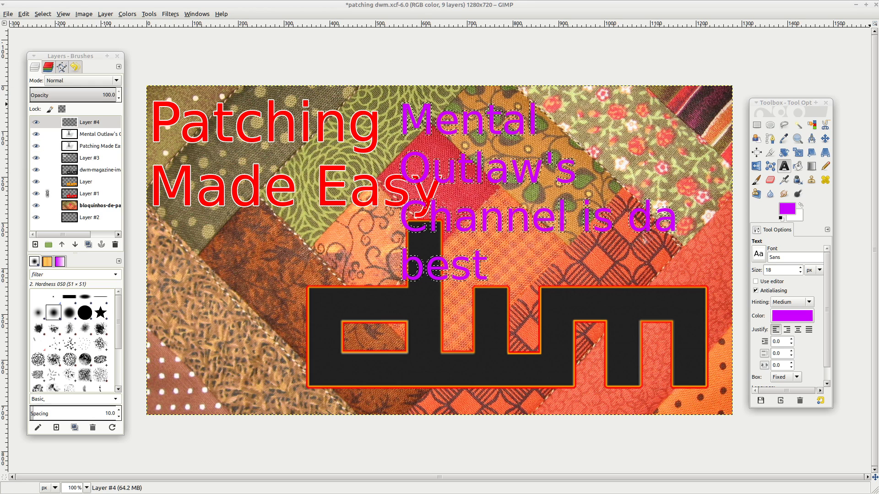
# Bucket-fill the grown selection with a blue foreground colour, then select none.
pyautogui.click(787, 209)
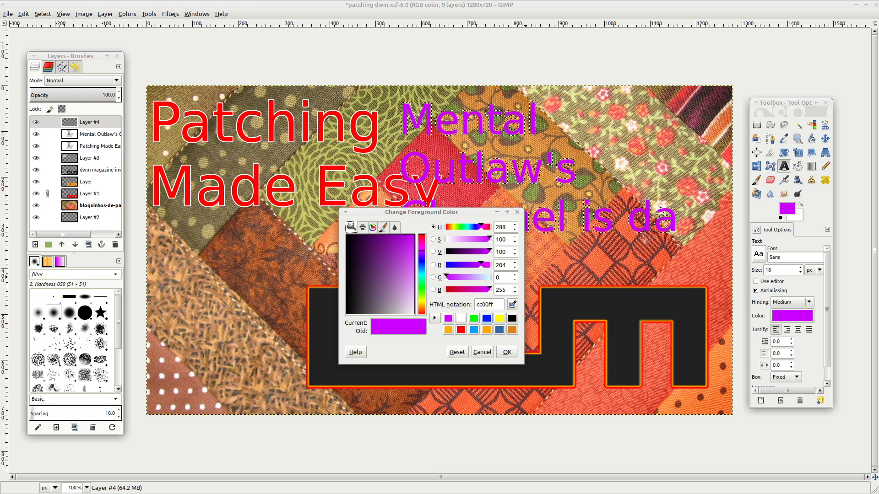
pyautogui.click(486, 318)
pyautogui.click(506, 352)
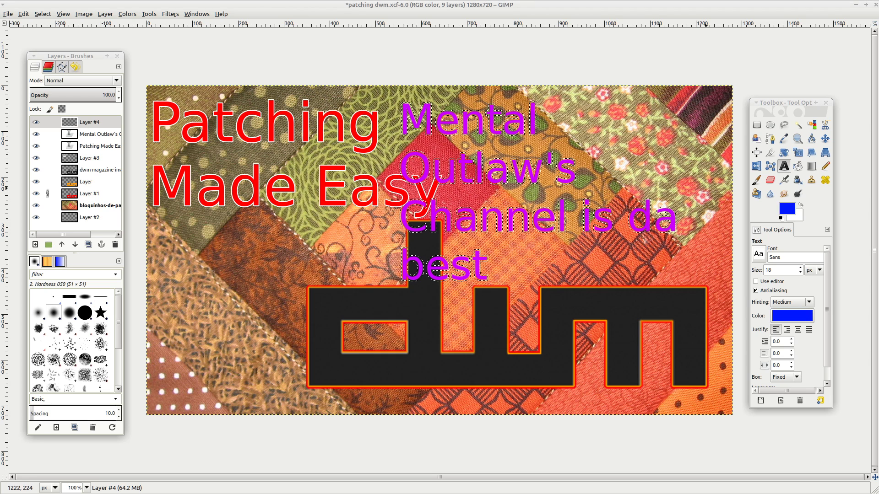
pyautogui.click(798, 166)
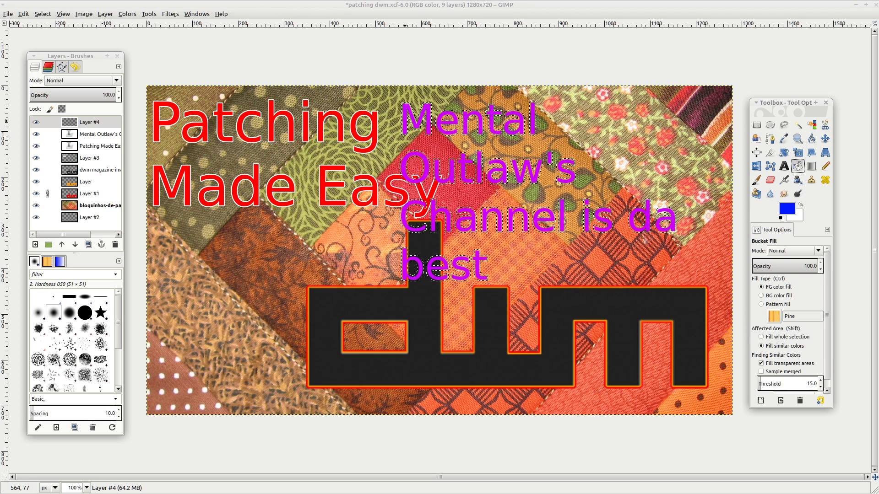
pyautogui.click(405, 120)
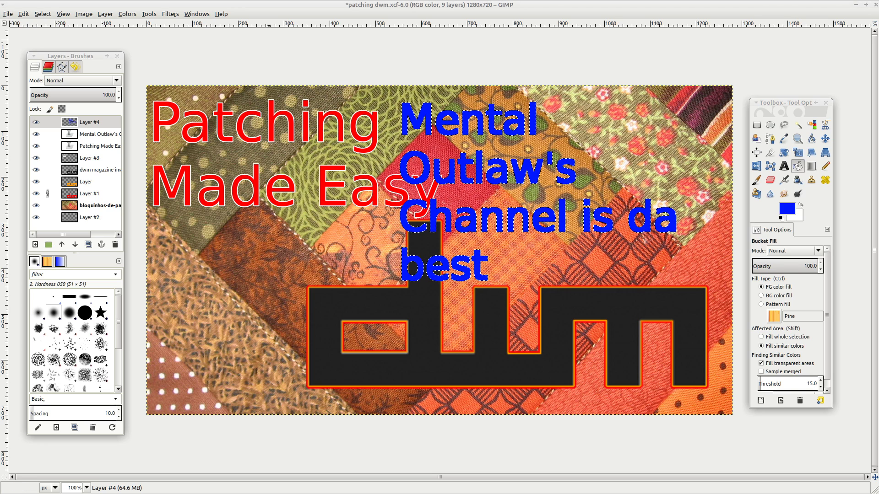
pyautogui.click(42, 14)
pyautogui.click(52, 33)
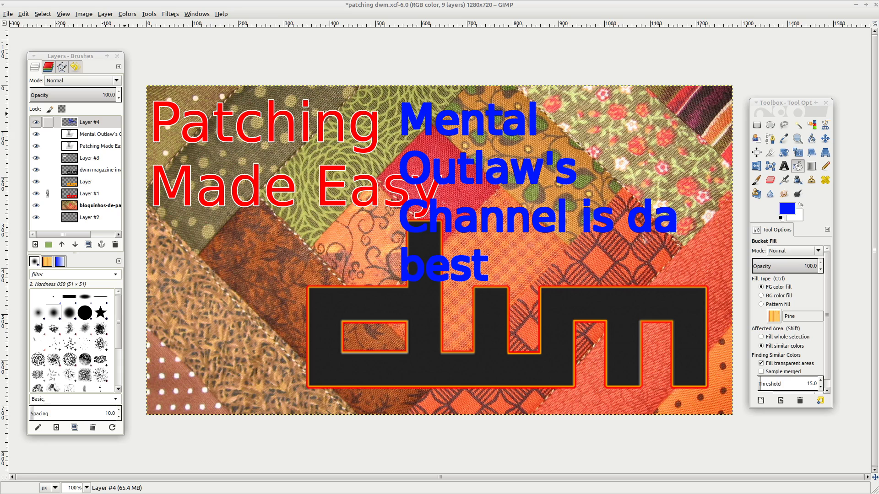
# Place the blue layer beneath the purple caption, undoing trial repositioning moves.
pyautogui.moveTo(69, 122); pyautogui.dragTo(87, 139)
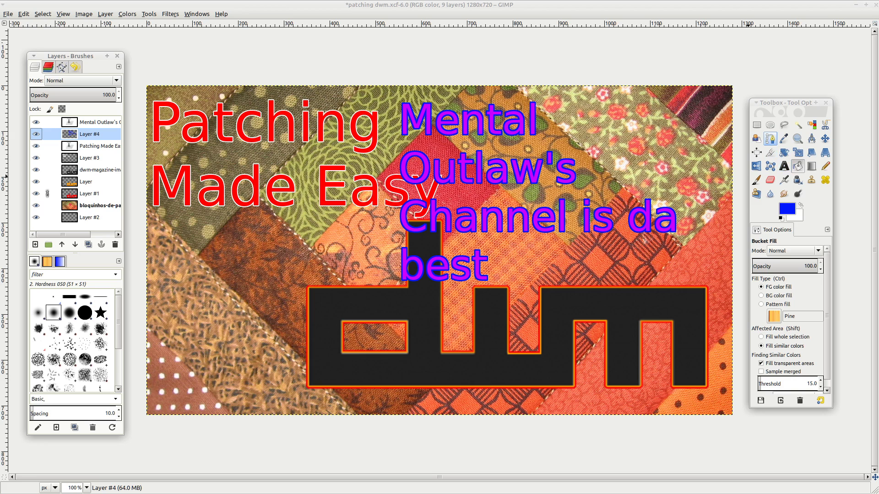
pyautogui.click(824, 138)
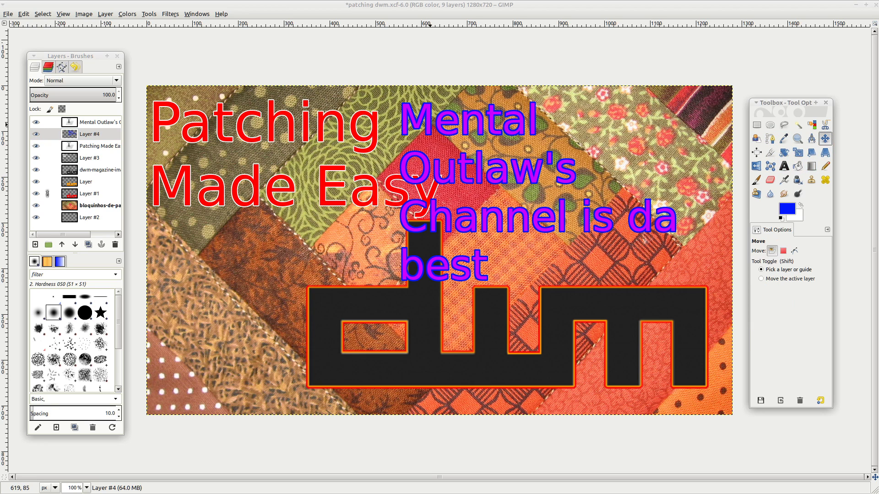
pyautogui.moveTo(429, 124); pyautogui.dragTo(175, 237)
pyautogui.moveTo(404, 116); pyautogui.dragTo(299, 167)
pyautogui.moveTo(348, 296); pyautogui.dragTo(186, 361)
pyautogui.hotkey('ctrl', 'z')
pyautogui.hotkey('ctrl', 'z')
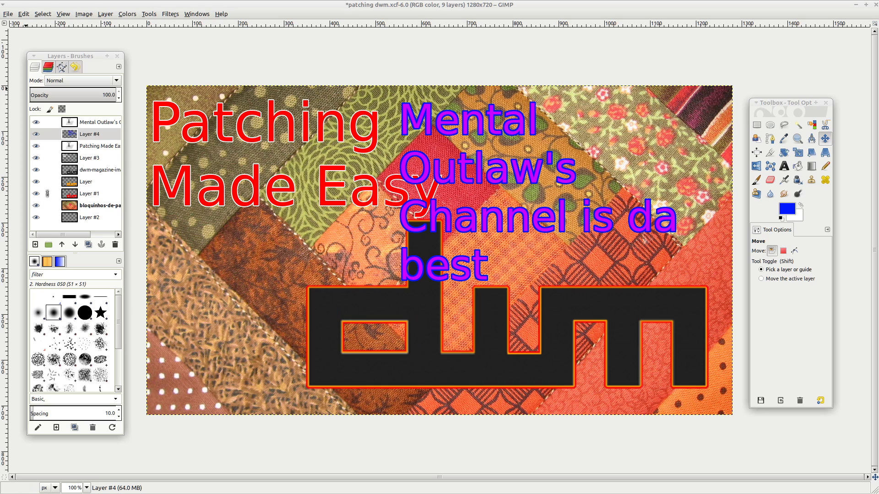
# Chain-link the caption and blue outline layers and drag them together to the upper right.
pyautogui.click(48, 121)
pyautogui.click(48, 134)
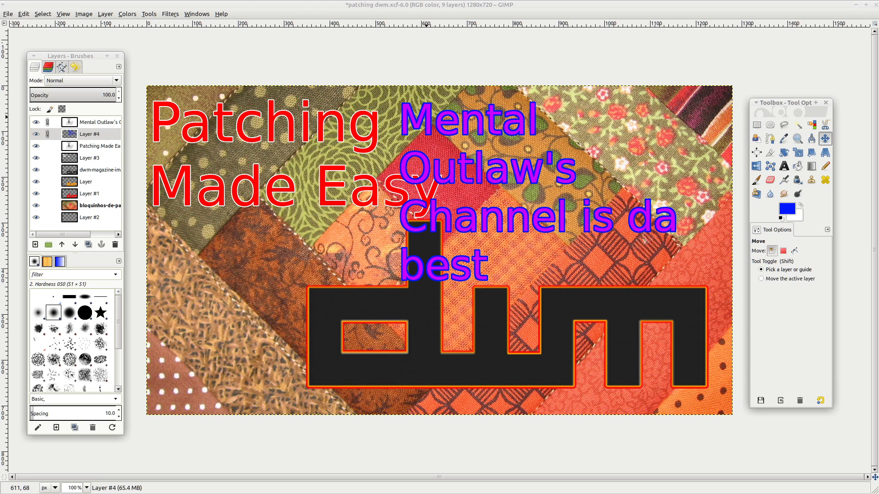
pyautogui.moveTo(440, 249); pyautogui.dragTo(199, 369)
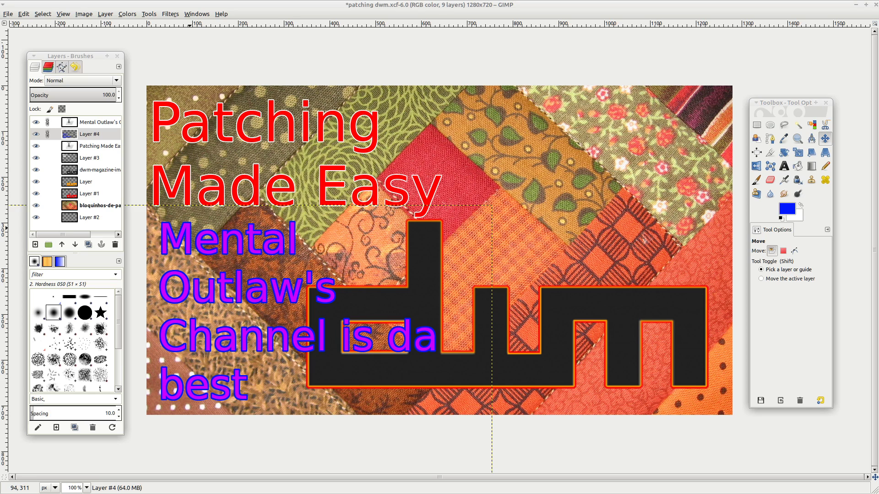
pyautogui.moveTo(187, 229); pyautogui.dragTo(459, 97)
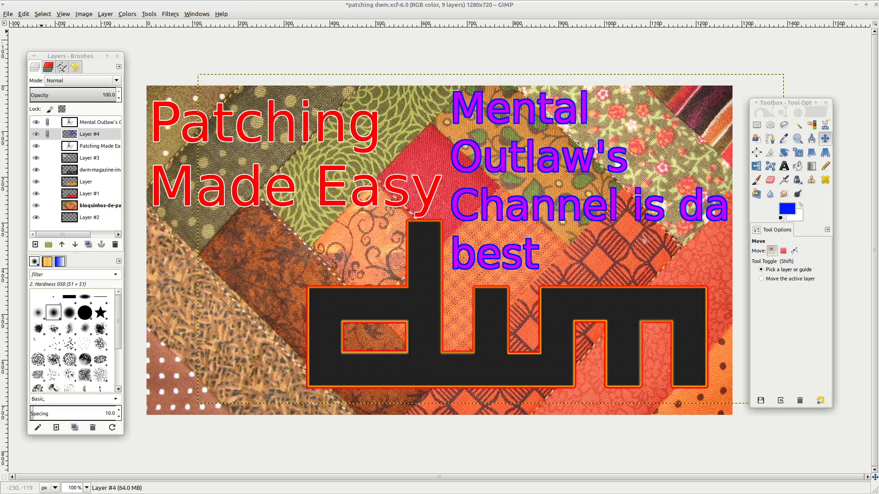
pyautogui.click(7, 14)
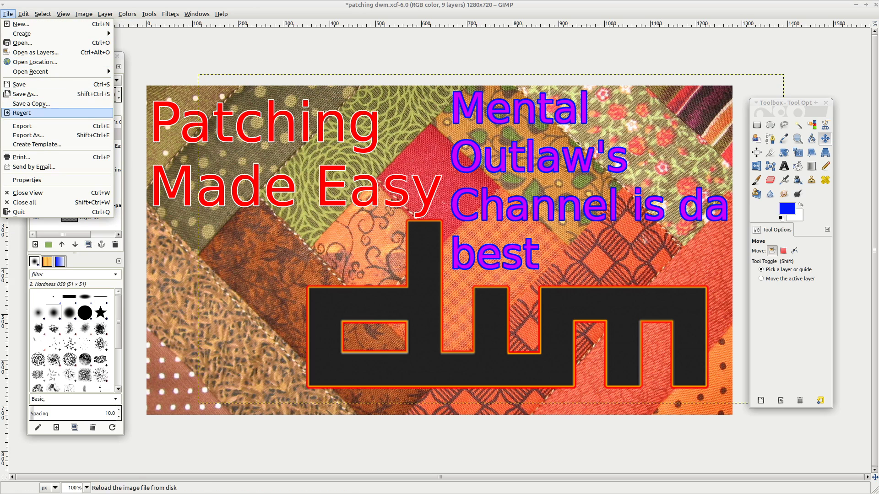
# Export the thumbnail to Documents as 'patching dwmsfgdzsdgf.png'.
pyautogui.press('Escape')
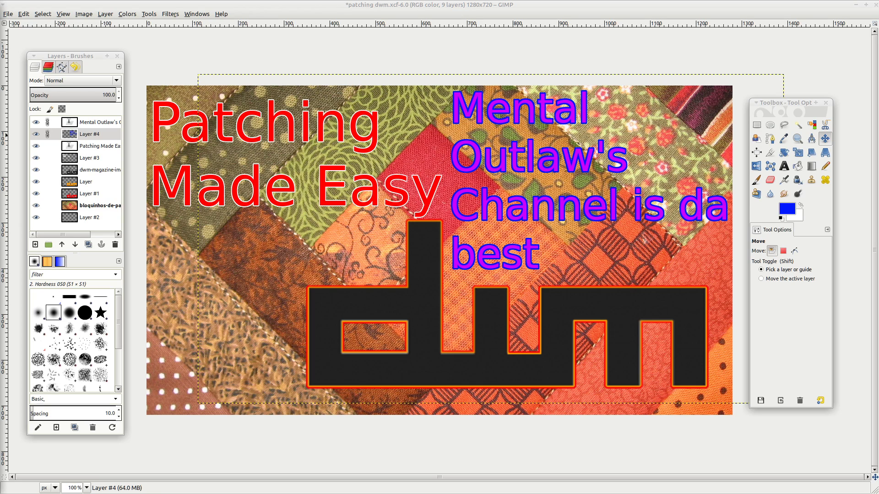
pyautogui.hotkey('shift', 'ctrl', 'e')
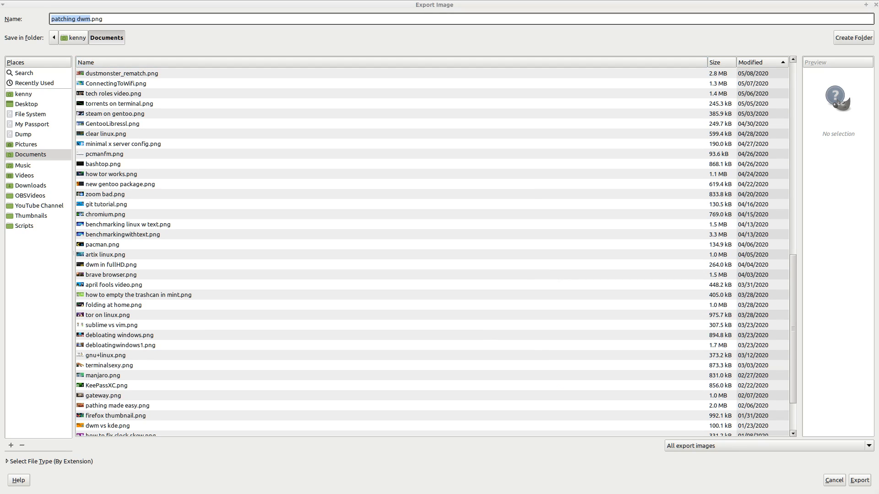
pyautogui.click(859, 480)
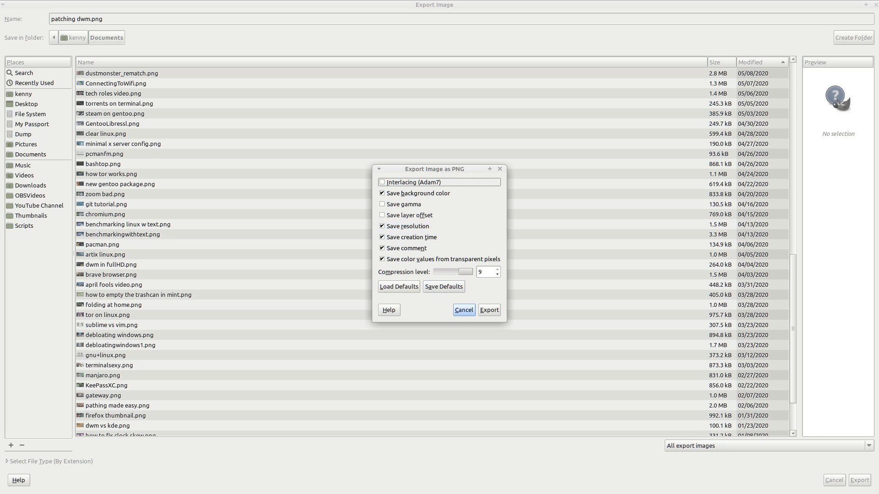
pyautogui.click(464, 310)
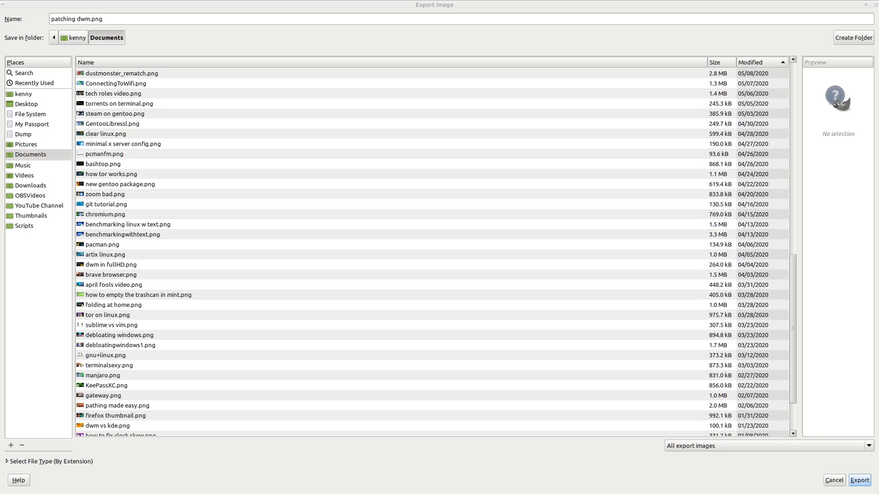
pyautogui.click(90, 19)
pyautogui.write('sfgdzsdgf')
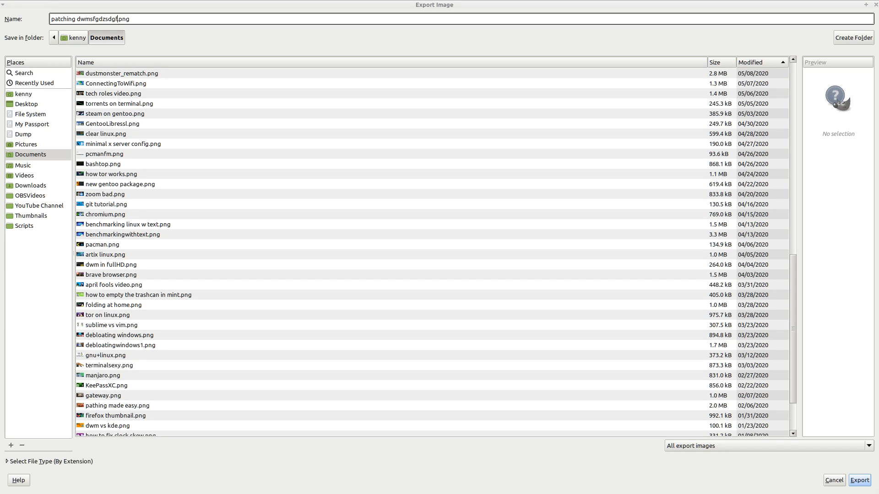
pyautogui.press('Return')
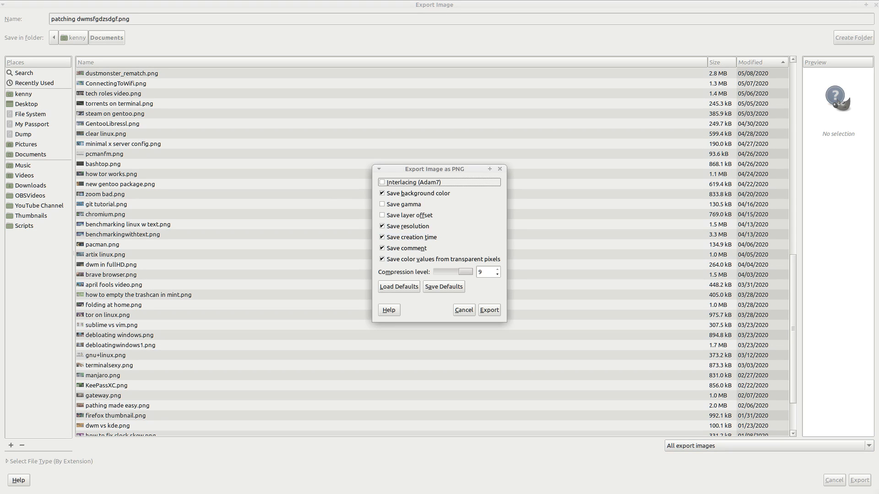
pyautogui.press('Return')
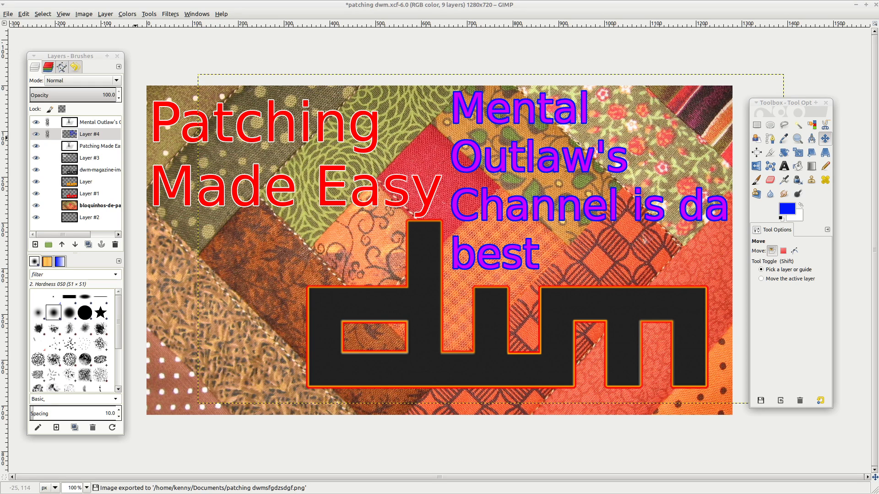
# Nudge the Layers–Brushes dock a little to the right.
pyautogui.moveTo(68, 56)
pyautogui.mouseDown()
pyautogui.moveTo(151, 67)
pyautogui.moveTo(85, 57)
pyautogui.mouseUp()
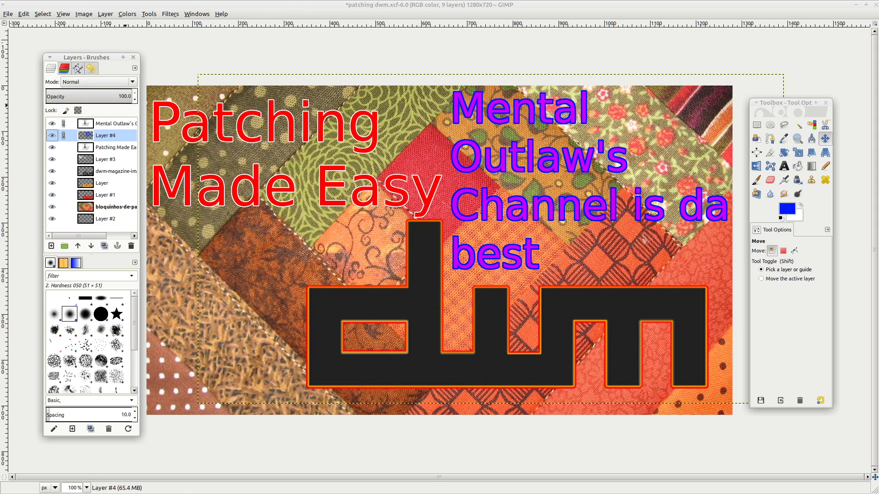